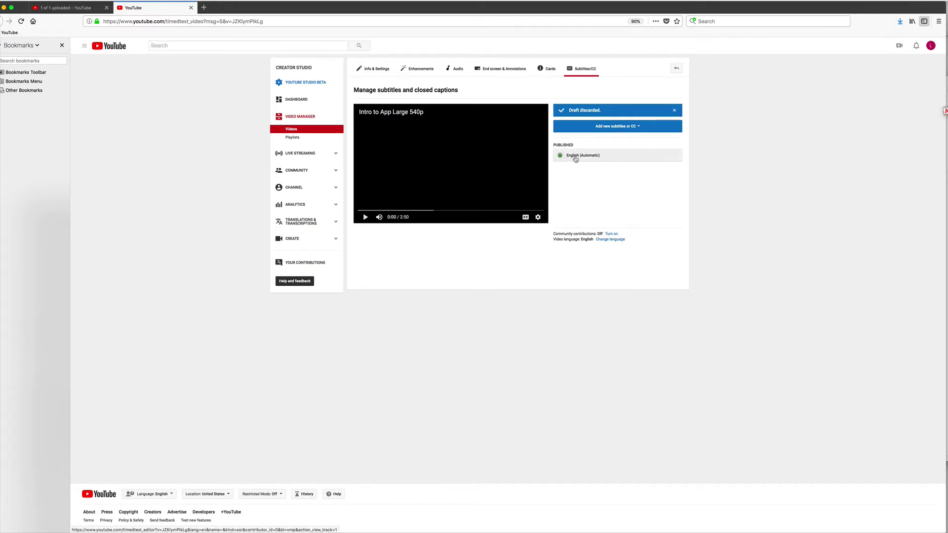
Open the published automatic English subtitles for editing and inspect the start and end times of the first lines.
{"action": "left_click", "coordinate": [595, 160]}
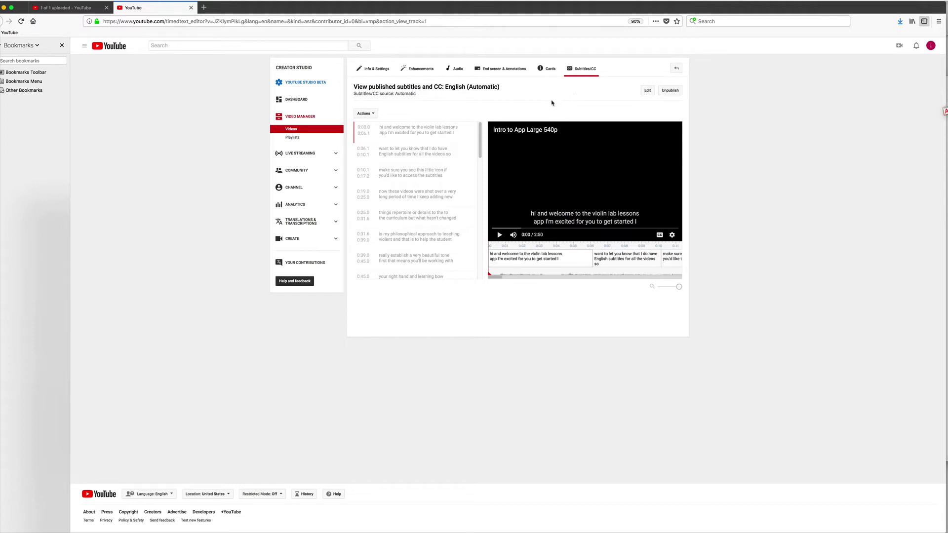
{"action": "left_click", "coordinate": [646, 92]}
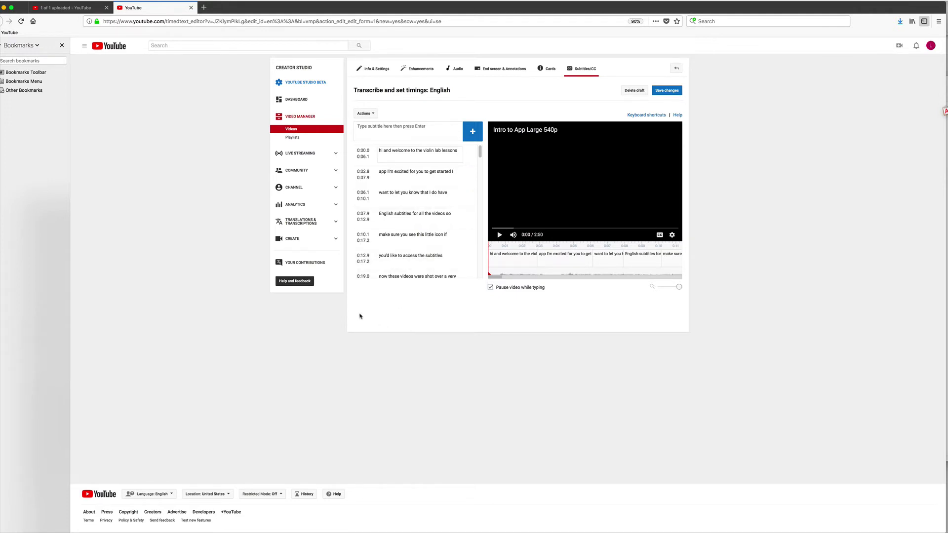
{"action": "left_click", "coordinate": [370, 213]}
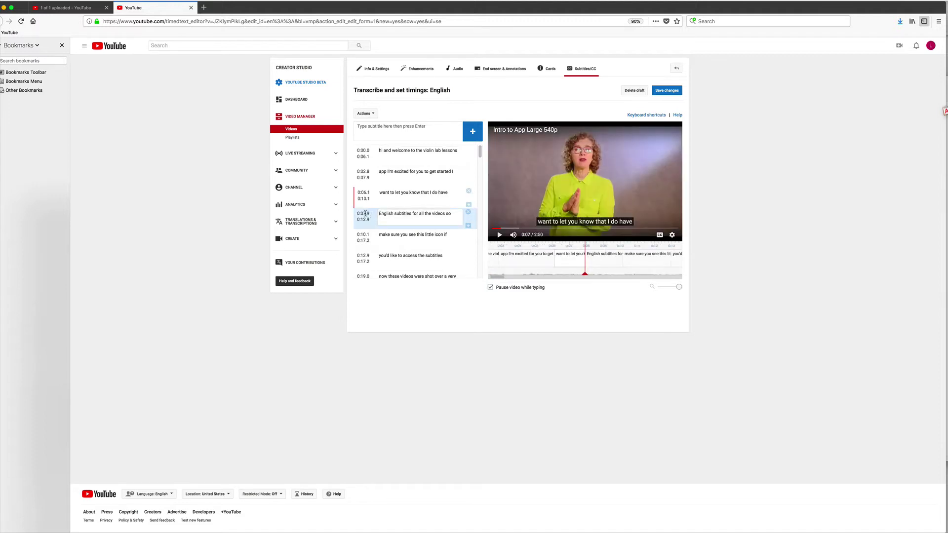
{"action": "left_click", "coordinate": [366, 214]}
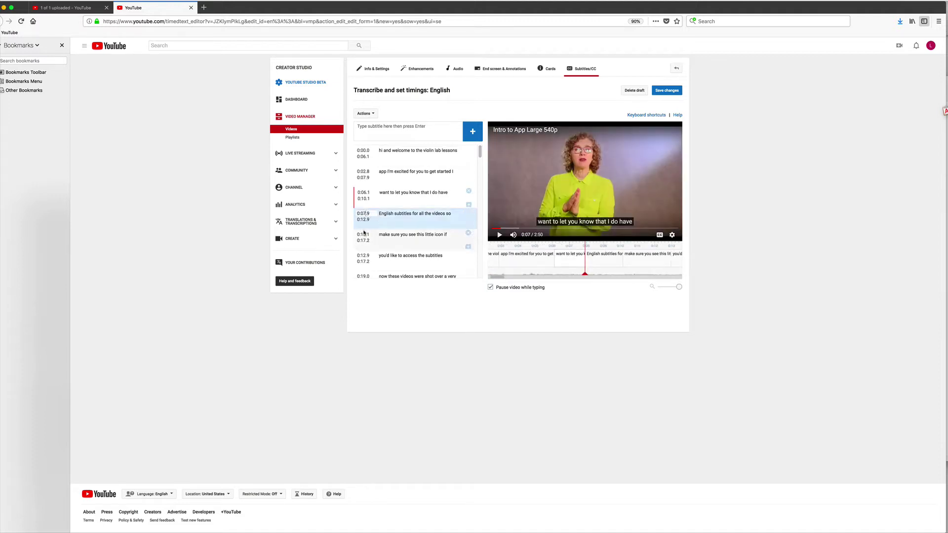
{"action": "left_click", "coordinate": [365, 198]}
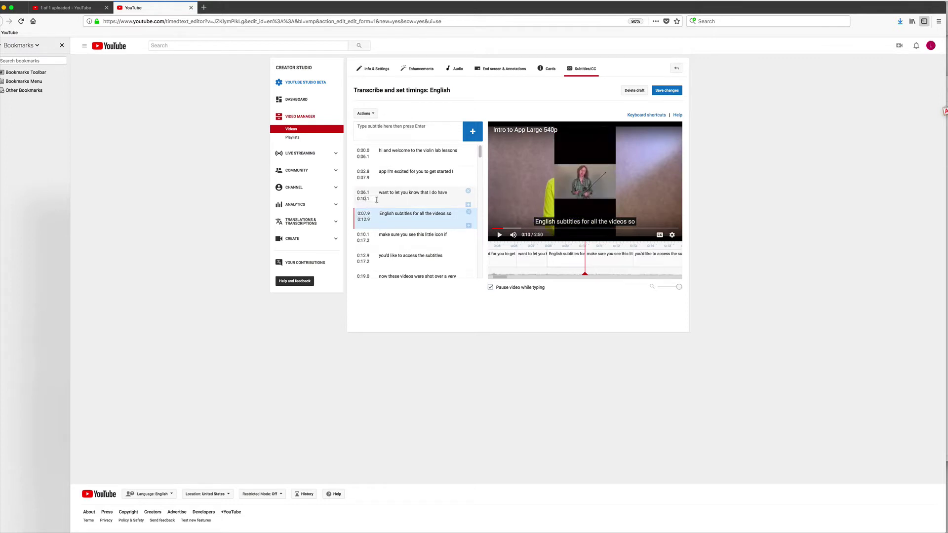
{"action": "left_click", "coordinate": [364, 177]}
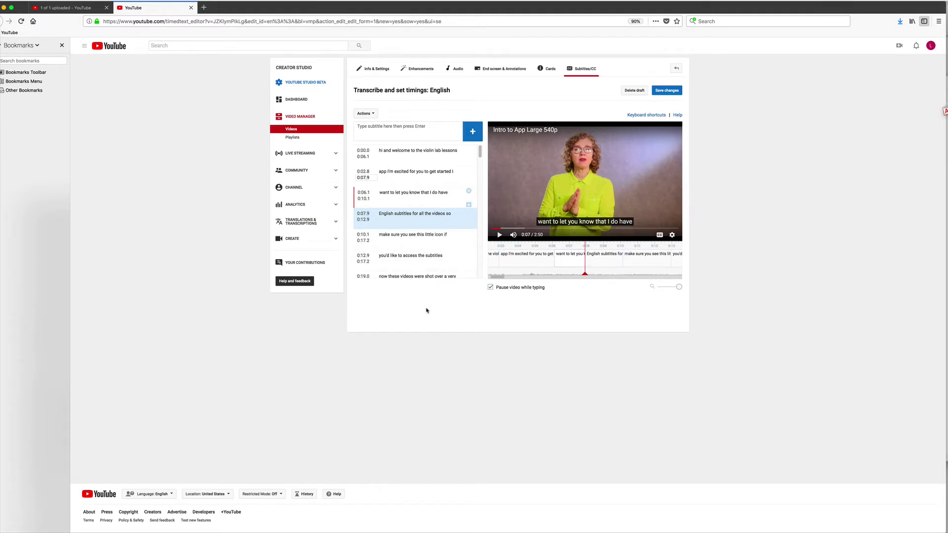
Delete the English subtitle draft to revert to the published version.
{"action": "left_click", "coordinate": [632, 91]}
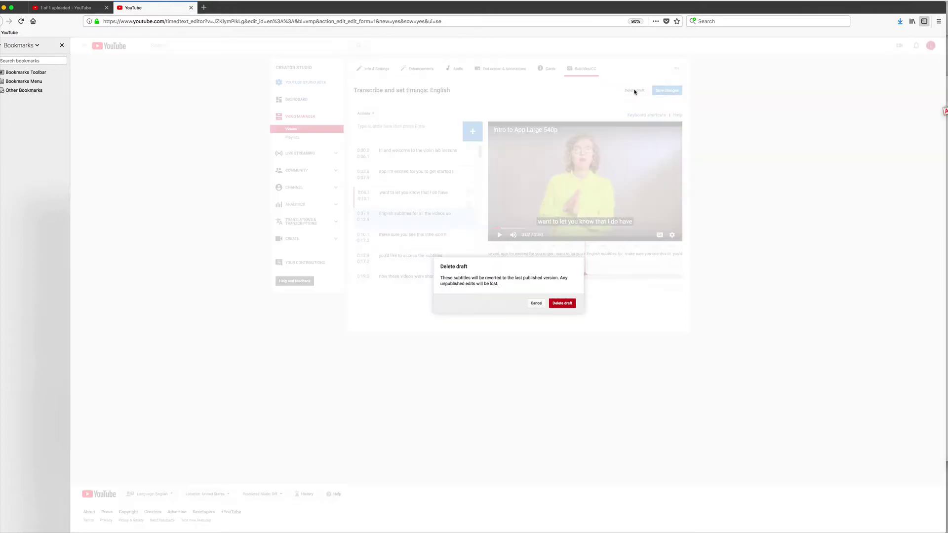
{"action": "left_click", "coordinate": [559, 304]}
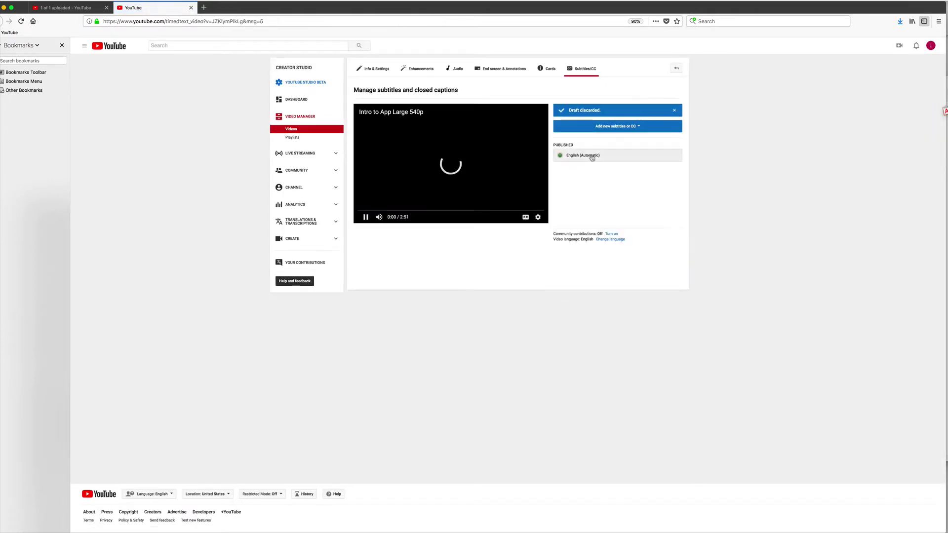
Download the published automatic English subtitles in .srt format and save the file.
{"action": "left_click", "coordinate": [591, 157]}
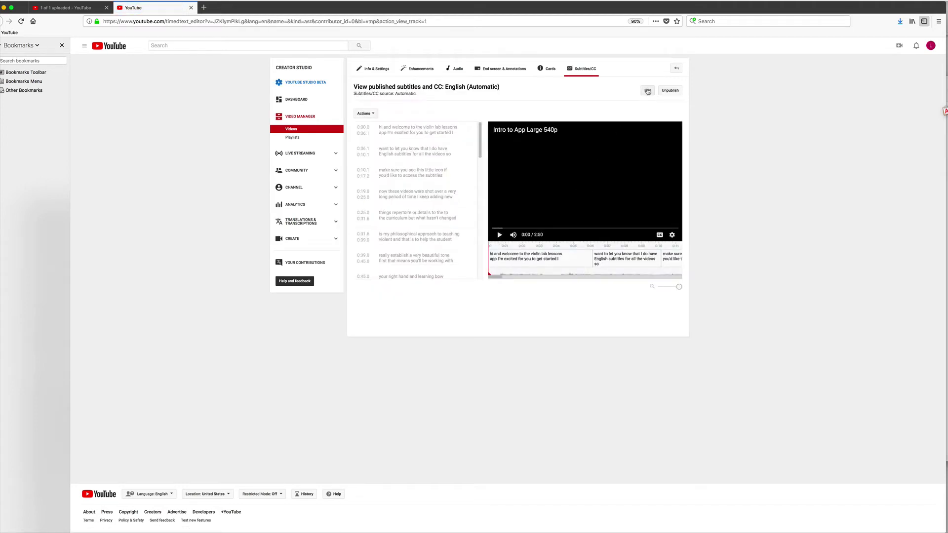
{"action": "left_click", "coordinate": [366, 114]}
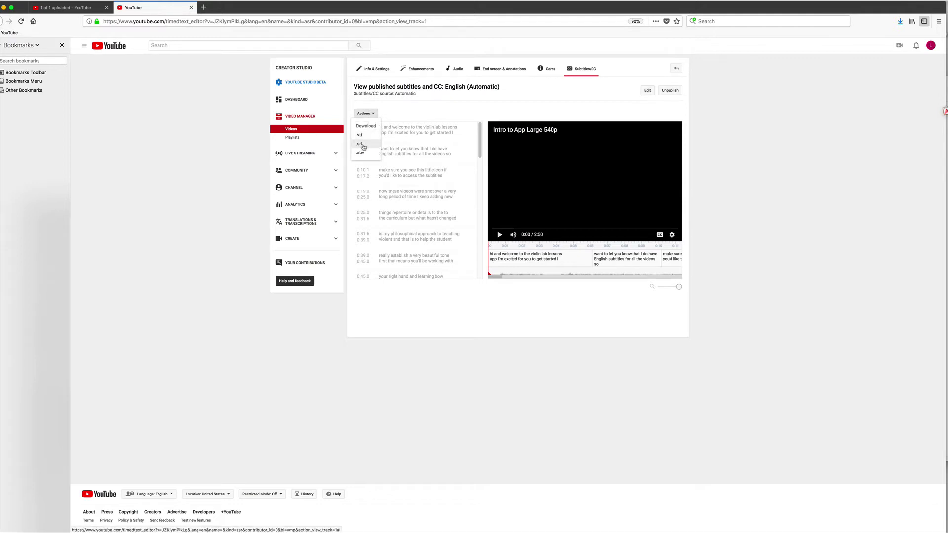
{"action": "left_click", "coordinate": [361, 144]}
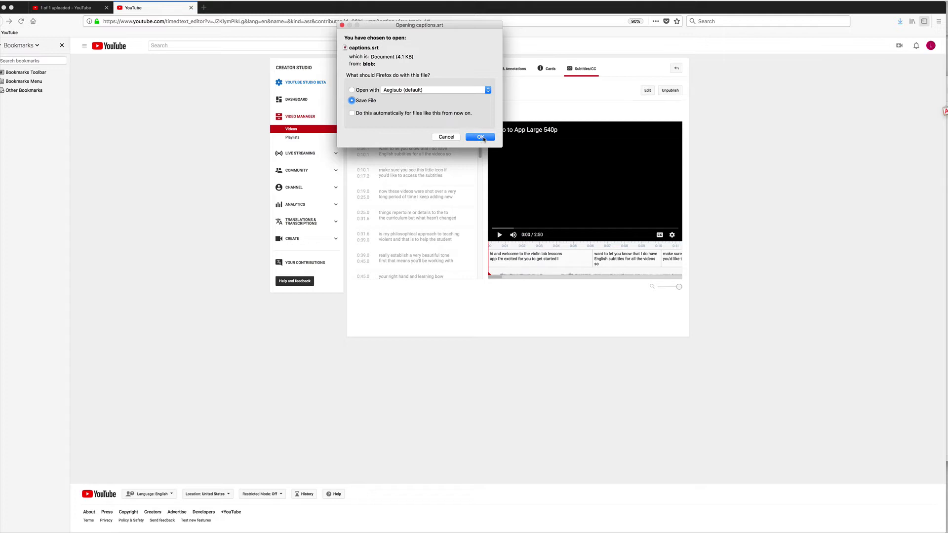
{"action": "left_click", "coordinate": [480, 137]}
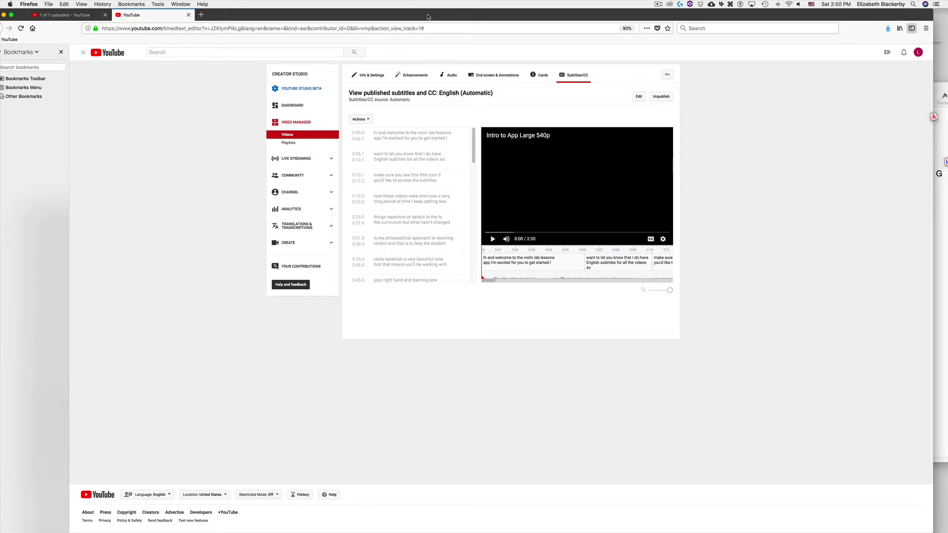
Switch to Sublime Text and open Intro to app.srt from the Downloads folder.
{"action": "left_click_drag", "start_coordinate": [426, 15], "coordinate": [447, 18]}
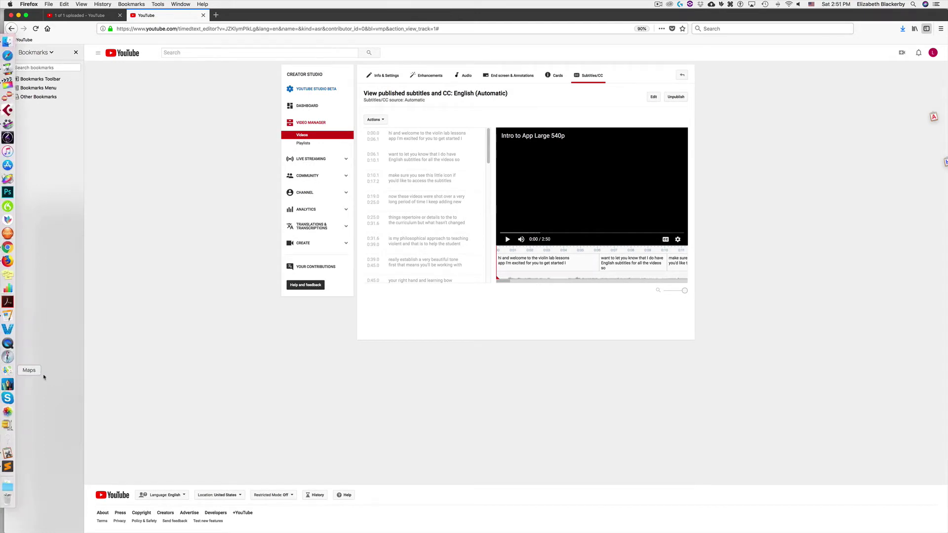
{"action": "mouse_move", "coordinate": [1, 423]}
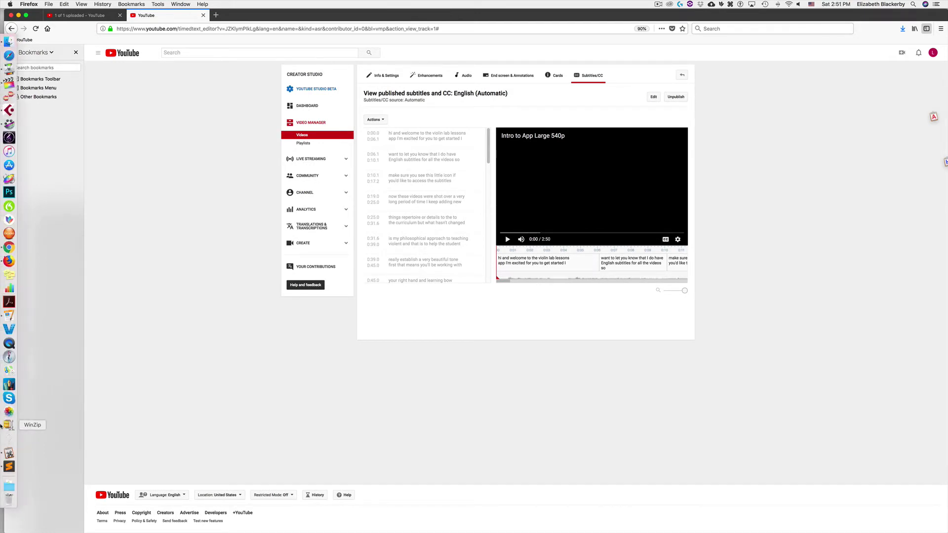
{"action": "left_click", "coordinate": [9, 467]}
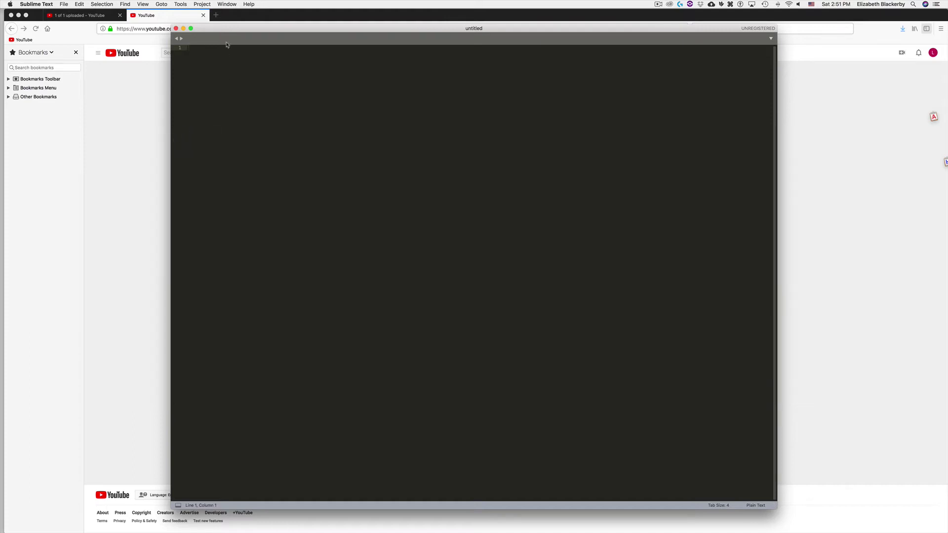
{"action": "mouse_move", "coordinate": [376, 29]}
{"action": "left_mouse_down"}
{"action": "mouse_move", "coordinate": [392, 46]}
{"action": "mouse_move", "coordinate": [384, 28]}
{"action": "left_mouse_up"}
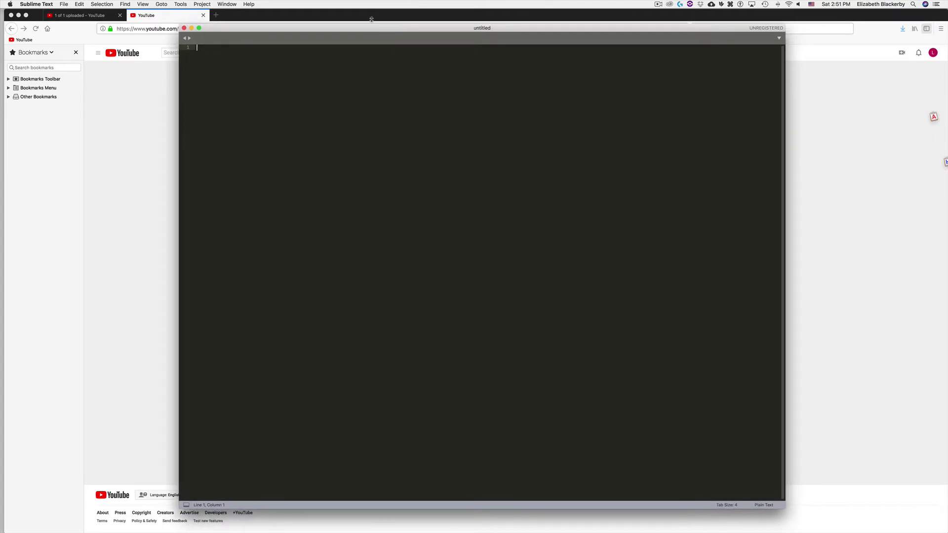
{"action": "left_click", "coordinate": [64, 5]}
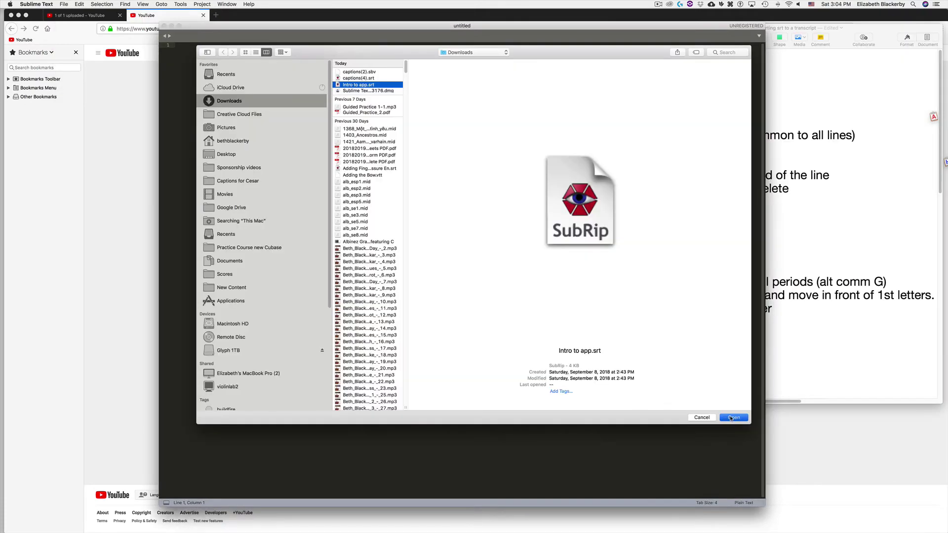
{"action": "left_click", "coordinate": [733, 418]}
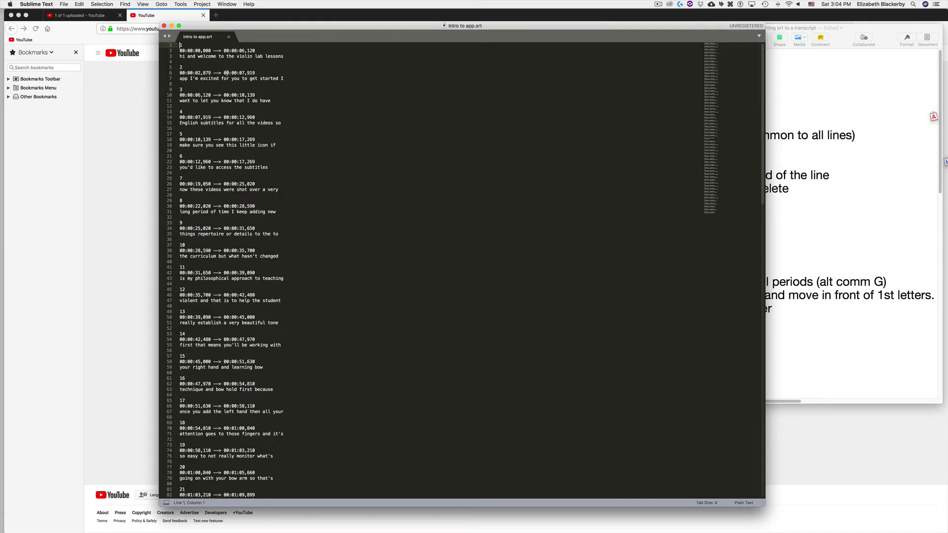
Place the editor beside the Pages instructions and select every occurrence of the timestamp arrow in the file.
{"action": "left_click", "coordinate": [213, 50]}
{"action": "left_click_drag", "start_coordinate": [213, 51], "coordinate": [219, 50]}
{"action": "left_click_drag", "start_coordinate": [707, 27], "coordinate": [561, 24]}
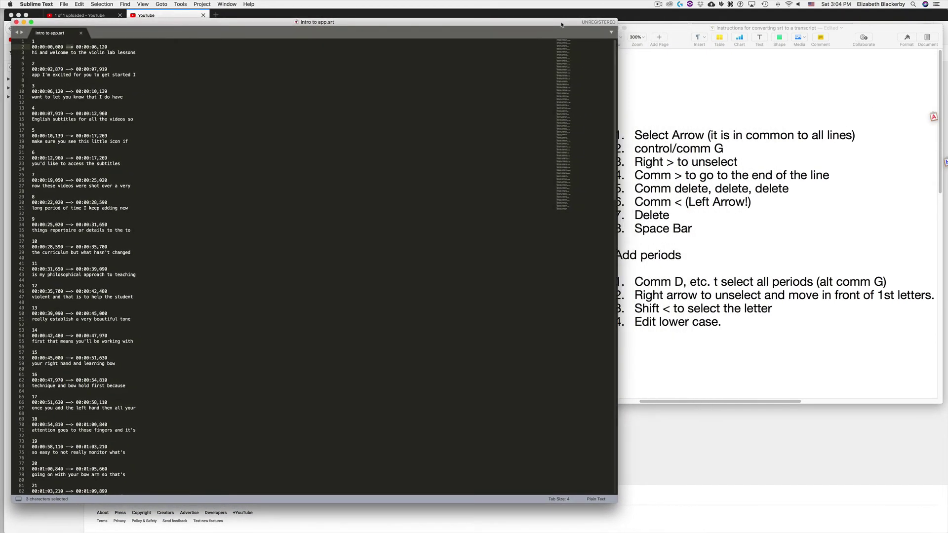
{"action": "left_click_drag", "start_coordinate": [651, 28], "coordinate": [656, 26]}
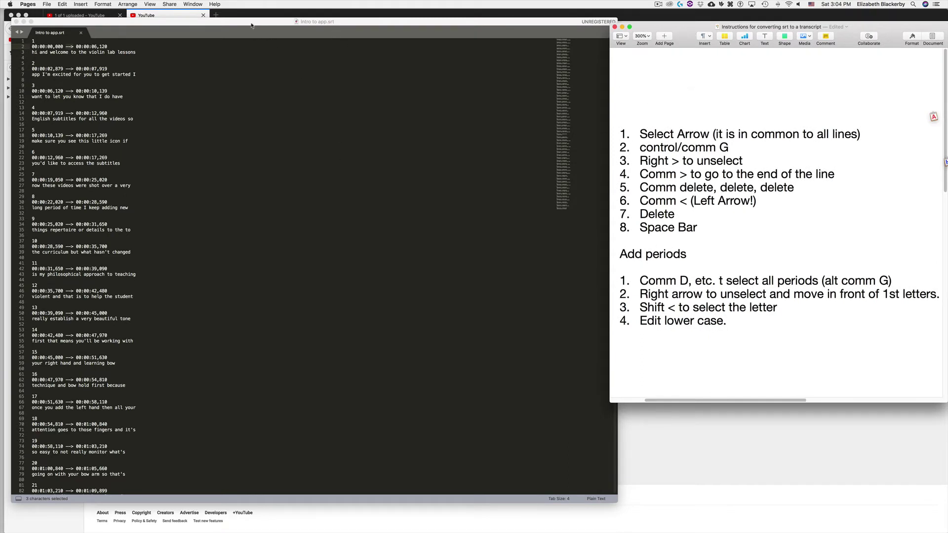
{"action": "left_click", "coordinate": [272, 30]}
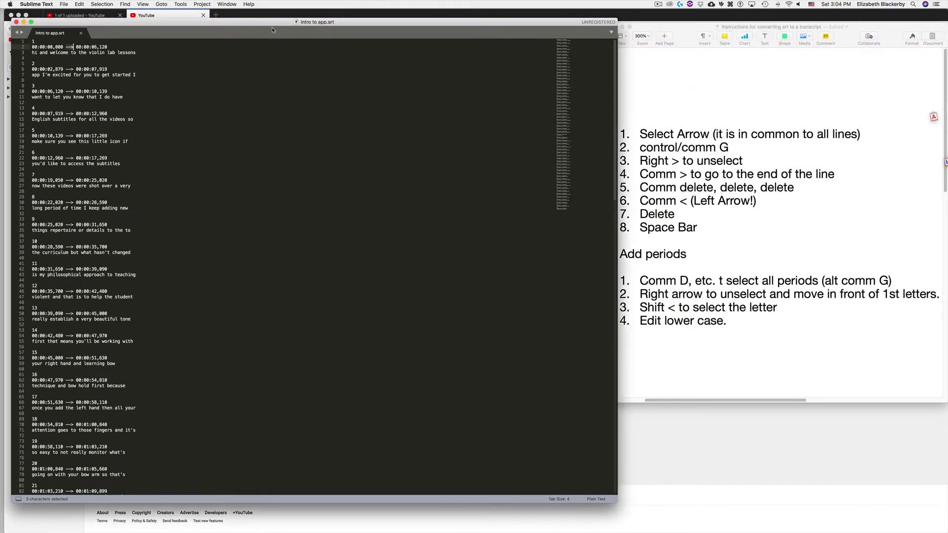
{"action": "key", "text": "ctrl+super+g"}
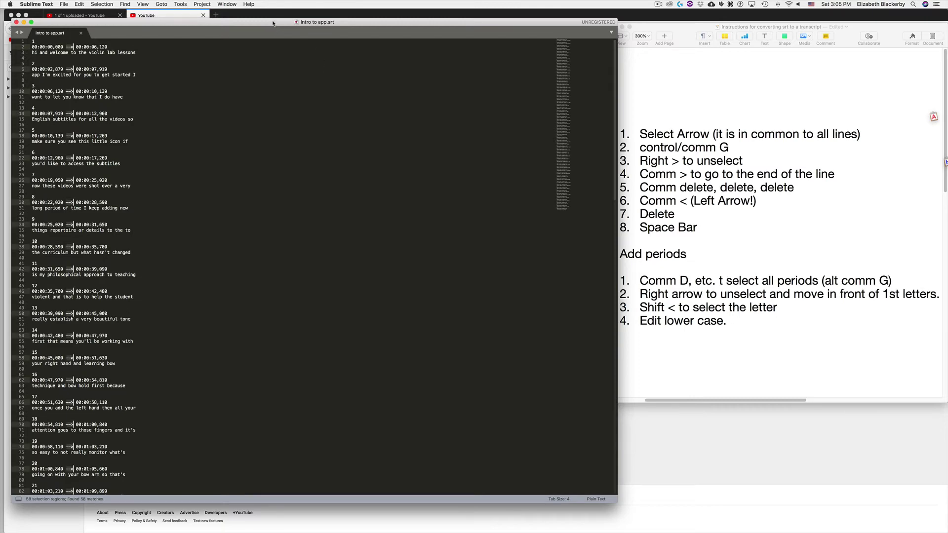
Delete the timestamps, caption numbers and blank lines from all captions at once, leaving only the spoken text.
{"action": "left_click_drag", "start_coordinate": [271, 22], "coordinate": [289, 24]}
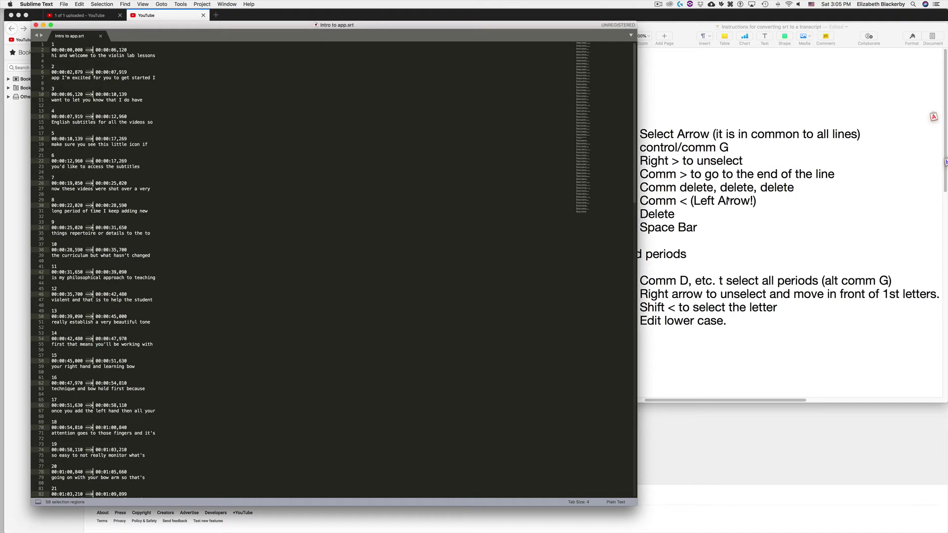
{"action": "left_click", "coordinate": [692, 108]}
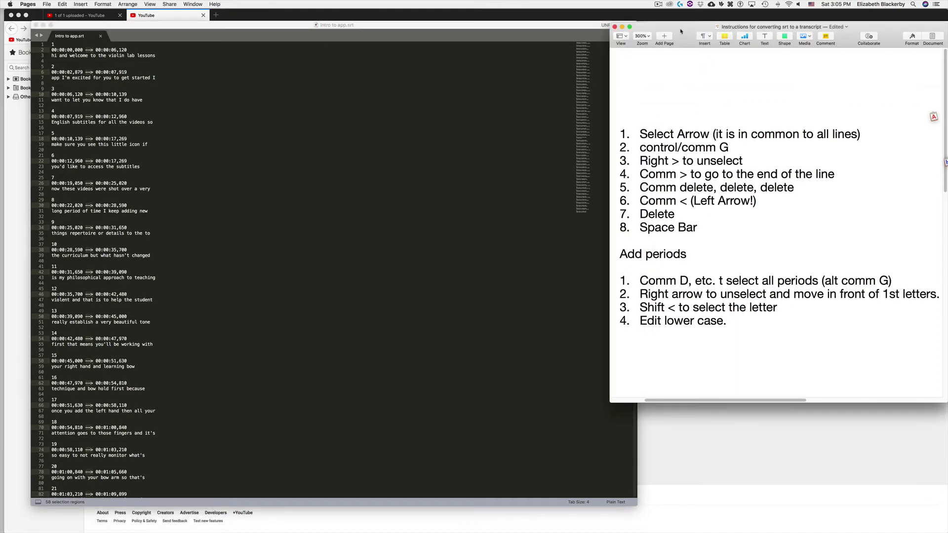
{"action": "key", "text": "super+Tab"}
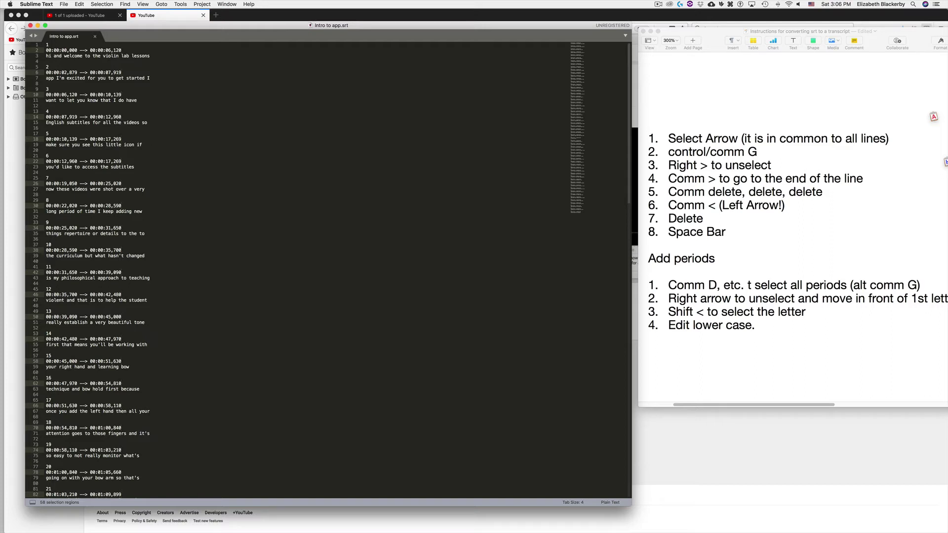
{"action": "key", "text": "super+BackSpace"}
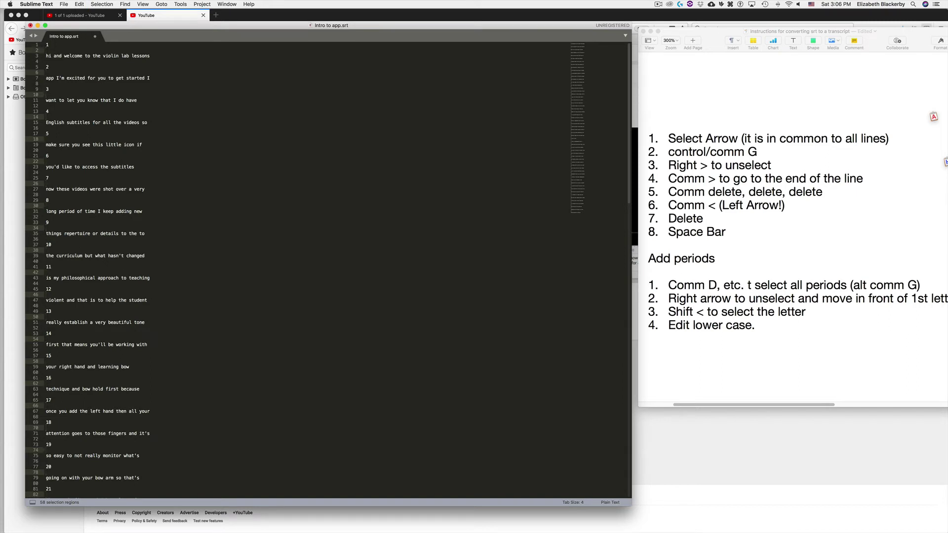
{"action": "key", "text": "BackSpace"}
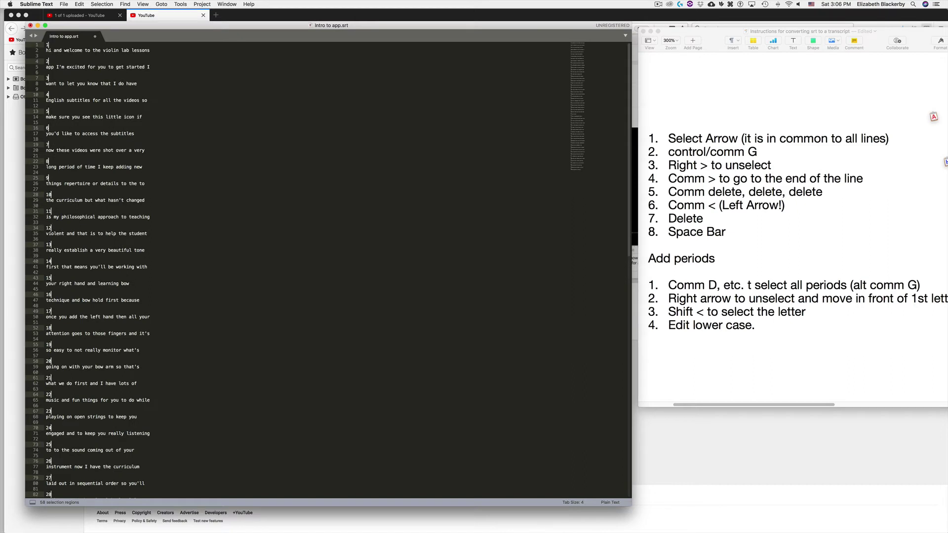
{"action": "key", "text": "super+BackSpace"}
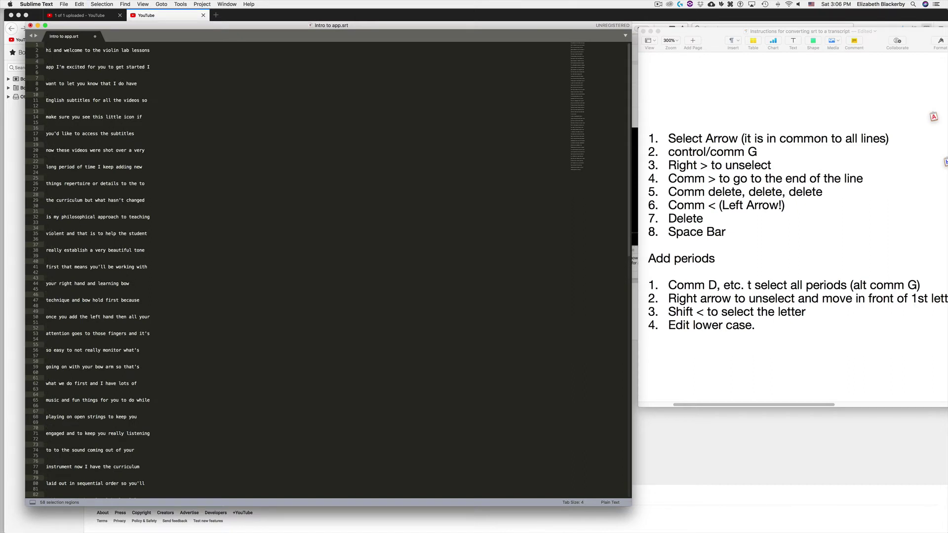
{"action": "key", "text": "BackSpace"}
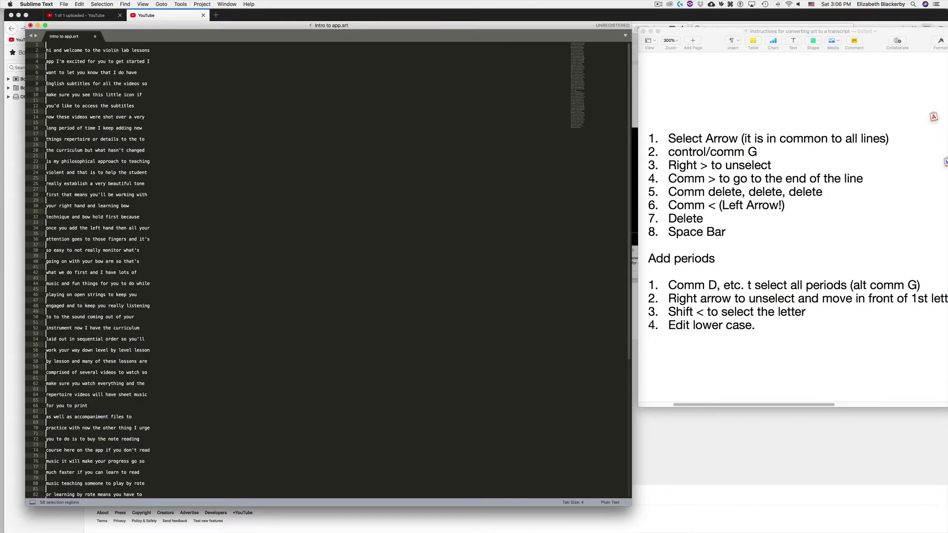
{"action": "key", "text": "BackSpace"}
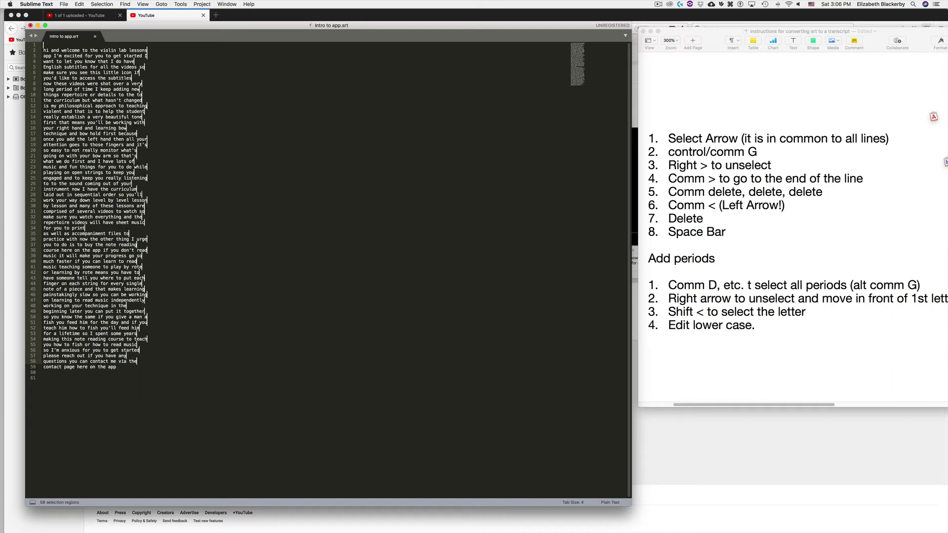
Join the caption lines into one continuous paragraph with a space between the joined lines.
{"action": "key", "text": "super+Left"}
{"action": "key", "text": "BackSpace"}
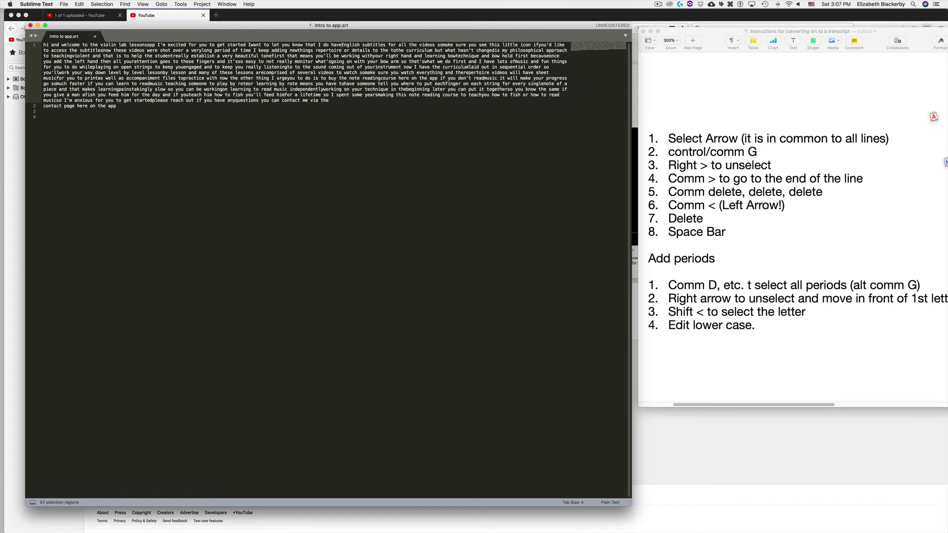
{"action": "type", "text": "n"}
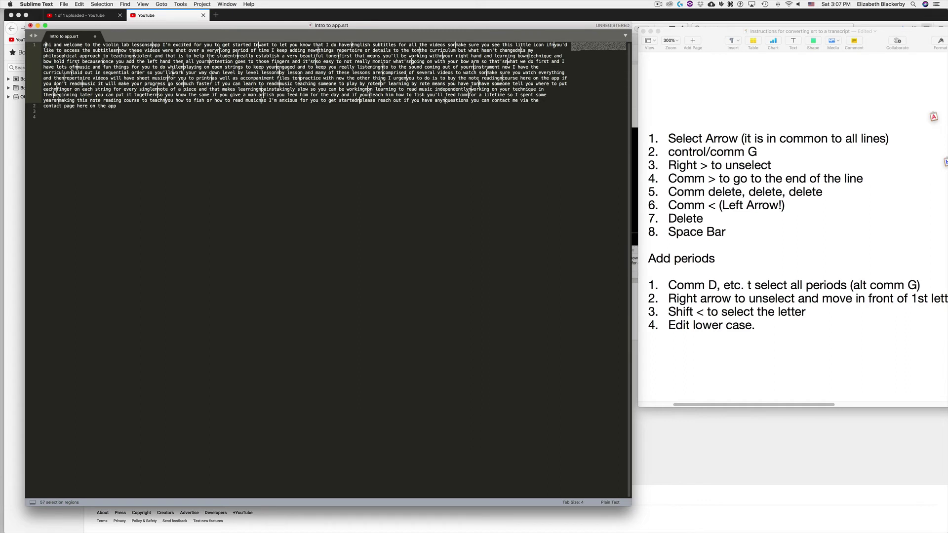
{"action": "key", "text": "super+z"}
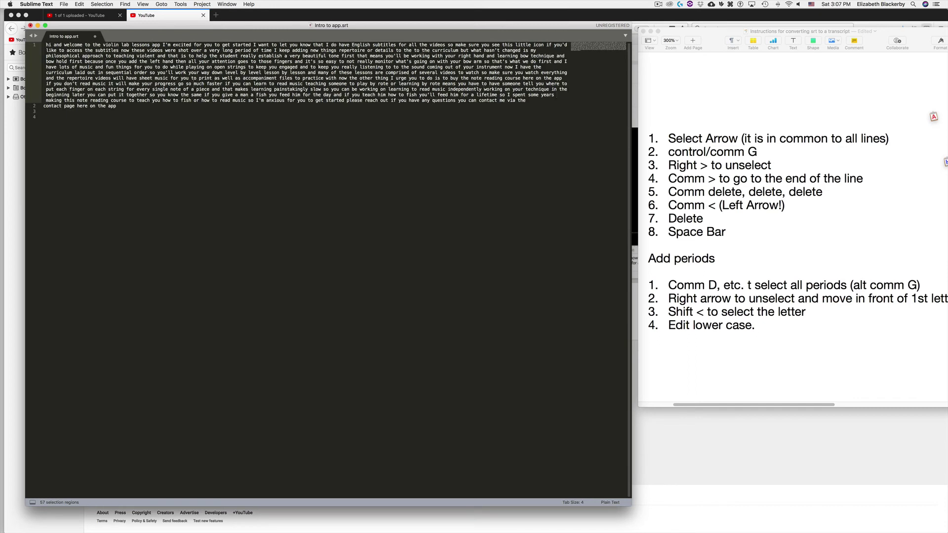
{"action": "key", "text": "super+Down"}
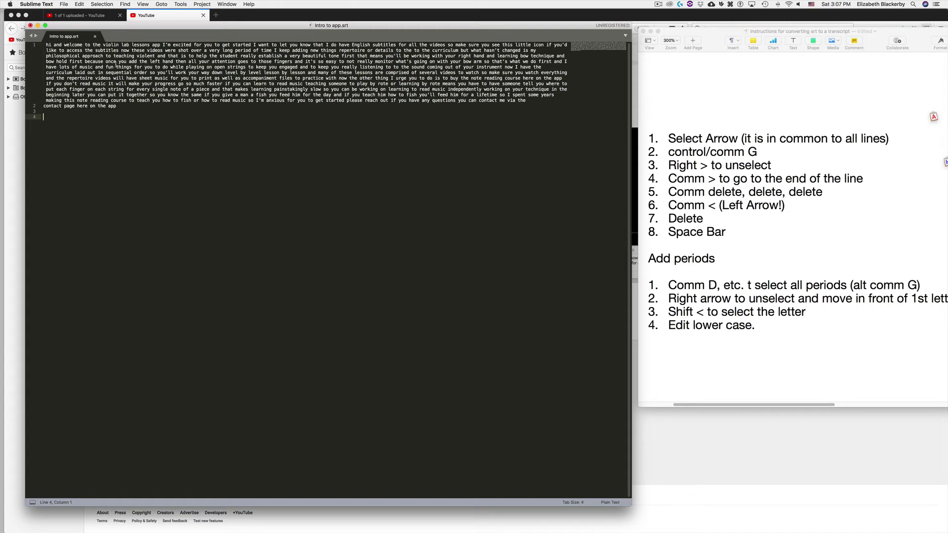
Replace the wrong word "violent" after "approach to teaching" with "violin".
{"action": "double_click", "coordinate": [146, 56]}
{"action": "type", "text": "violin"}
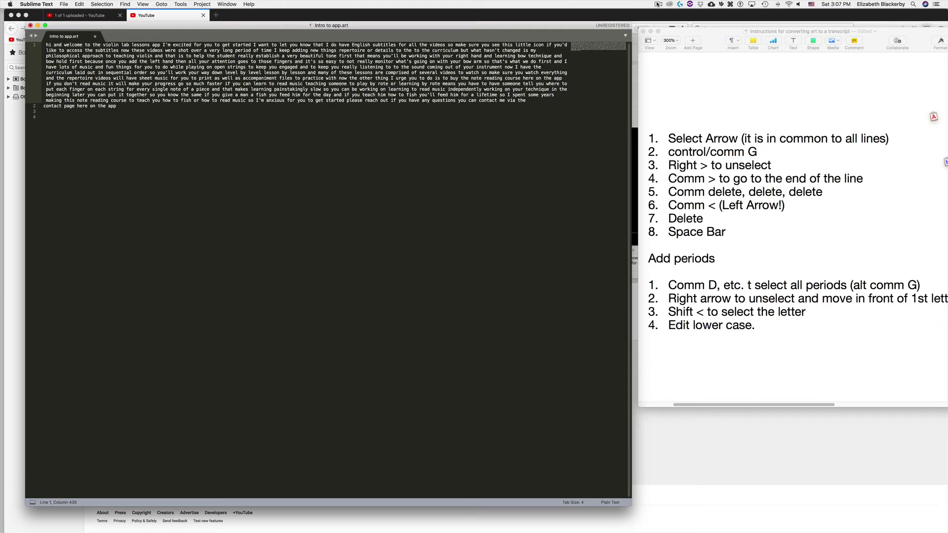
{"action": "left_click", "coordinate": [659, 5]}
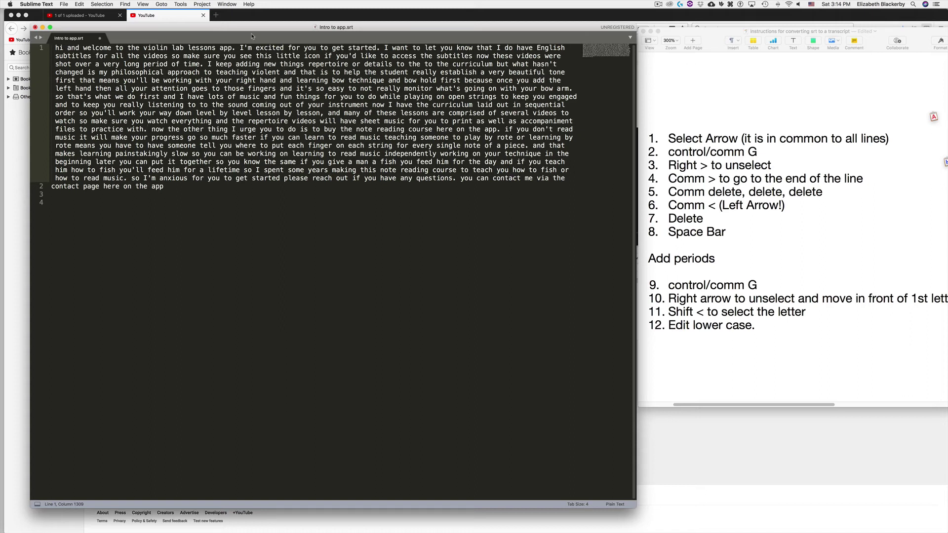
Select every period in the transcript at once and move all cursors to the first letter of each following sentence.
{"action": "left_click", "coordinate": [236, 48]}
{"action": "key", "text": "shift+Left"}
{"action": "key", "text": "ctrl+super+g"}
{"action": "key", "text": "Right"}
{"action": "key", "text": "Right"}
Convert the first letter after every period to upper case and clear the multiple selection.
{"action": "left_click", "coordinate": [80, 4]}
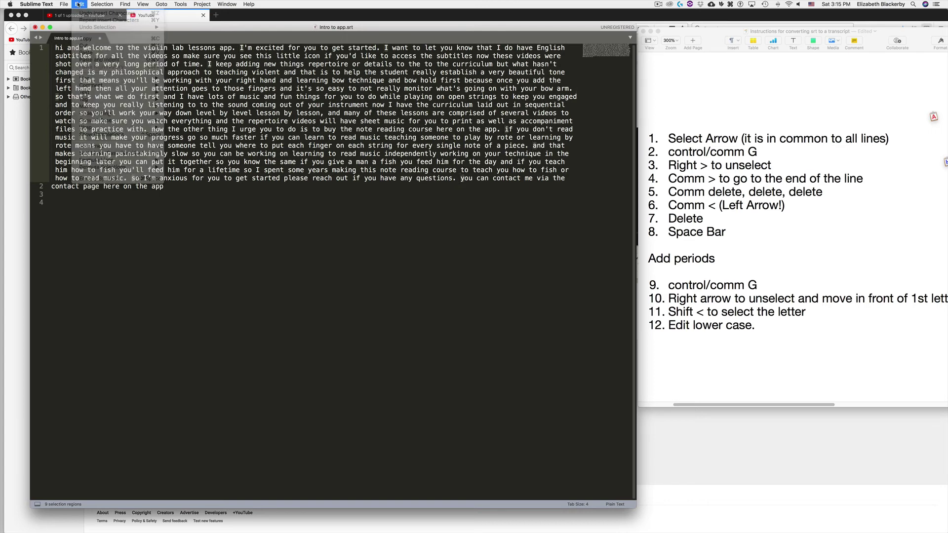
{"action": "left_click", "coordinate": [79, 4]}
{"action": "left_click", "coordinate": [78, 5]}
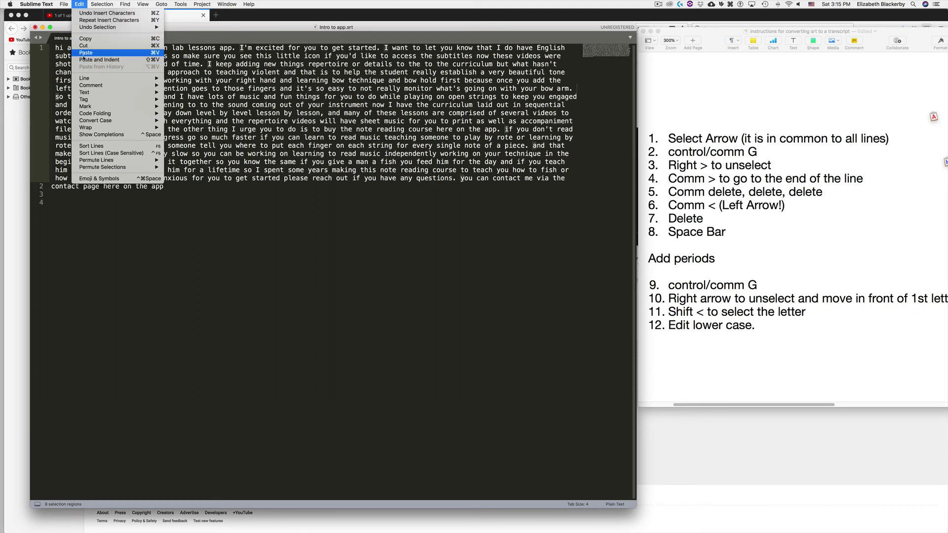
{"action": "mouse_move", "coordinate": [97, 124]}
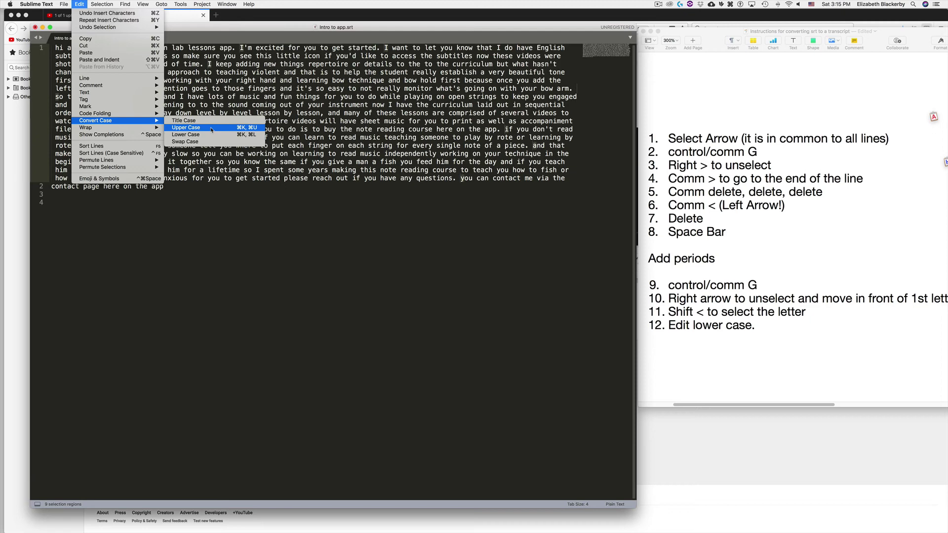
{"action": "left_click", "coordinate": [212, 129]}
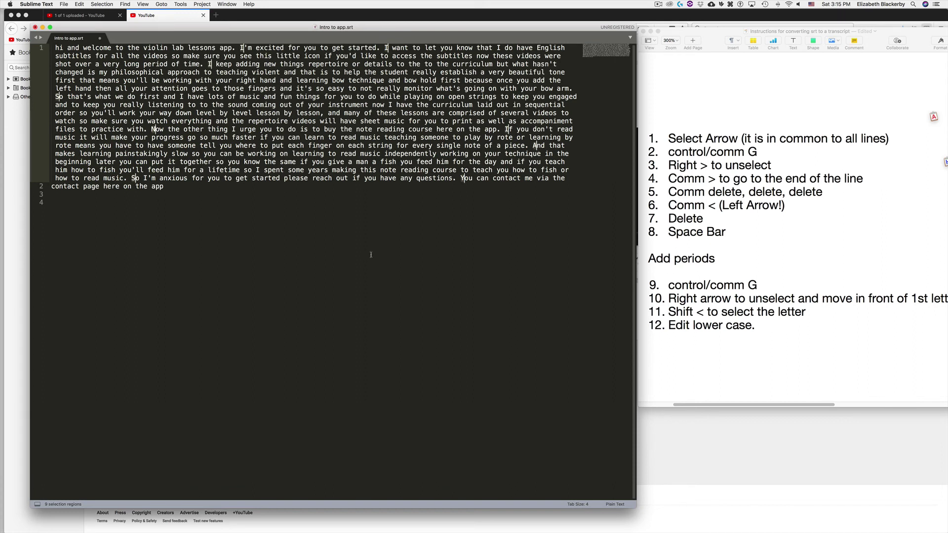
{"action": "left_click", "coordinate": [263, 350]}
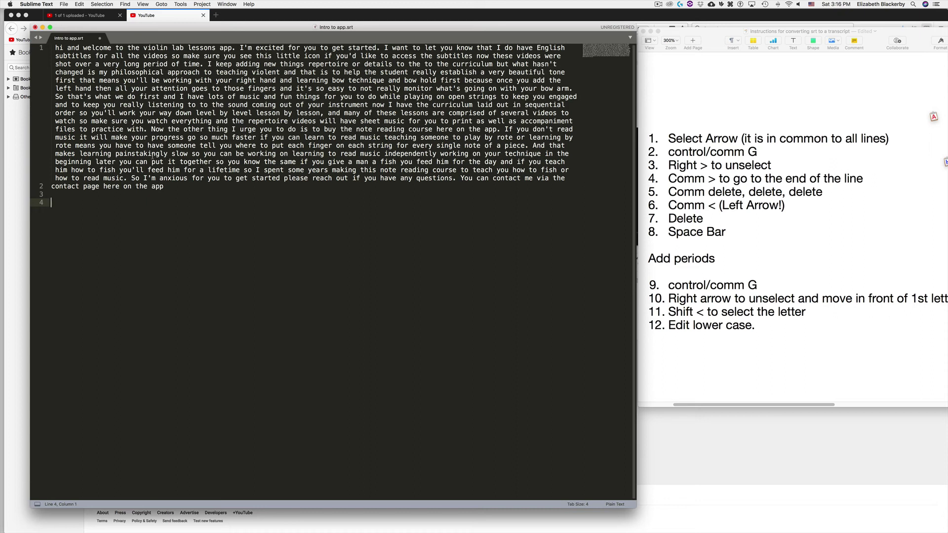
Save the transcript as a new file named "Intro to app edited.srt" in the Downloads folder.
{"action": "key", "text": "super+shift+s"}
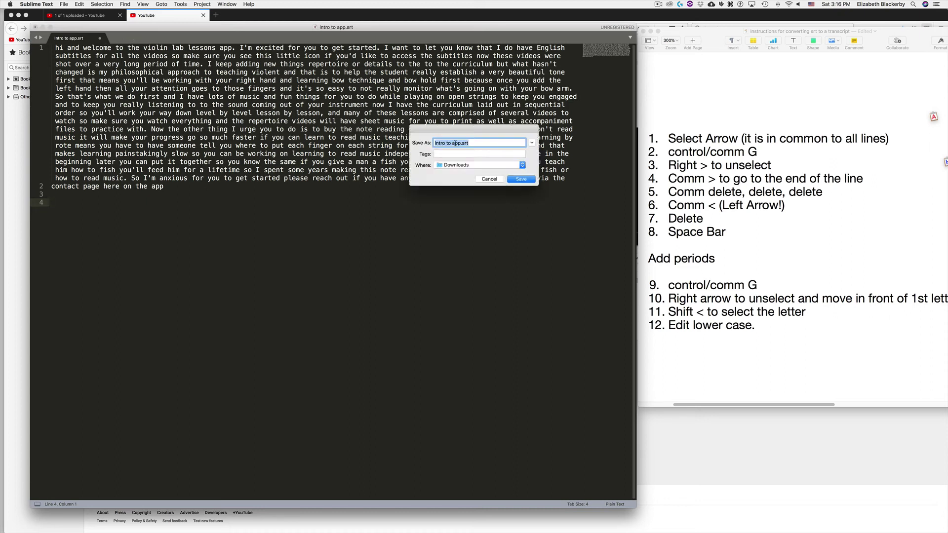
{"action": "left_click", "coordinate": [486, 143]}
{"action": "type", "text": "edited"}
{"action": "left_click", "coordinate": [519, 179]}
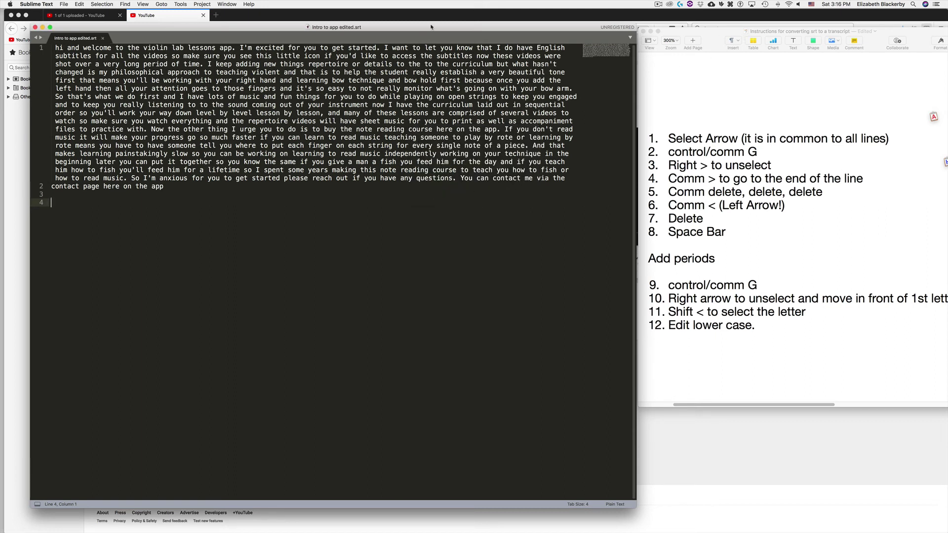
Switch to YouTube in Firefox and start adding new English subtitles to the Intro to App video.
{"action": "left_click_drag", "start_coordinate": [415, 39], "coordinate": [393, 158]}
{"action": "left_click", "coordinate": [472, 32]}
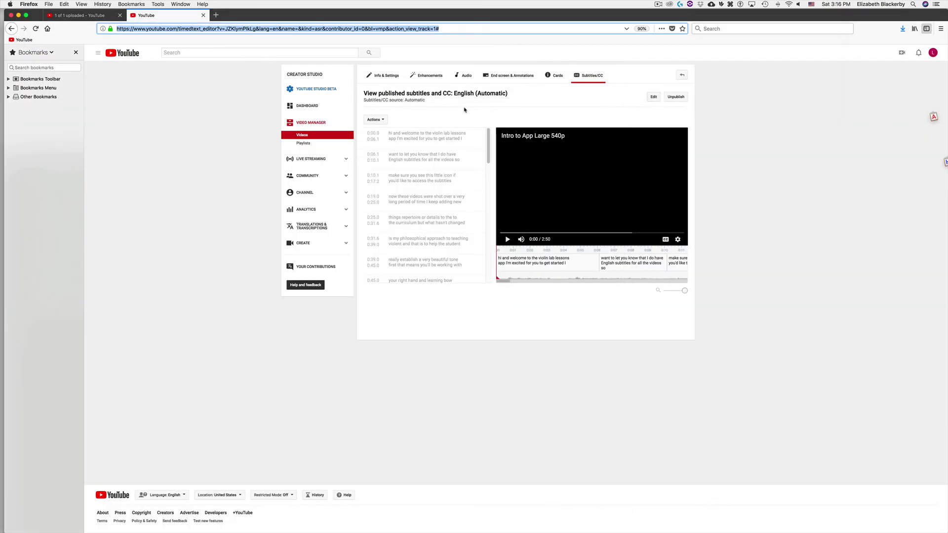
{"action": "left_click", "coordinate": [586, 76]}
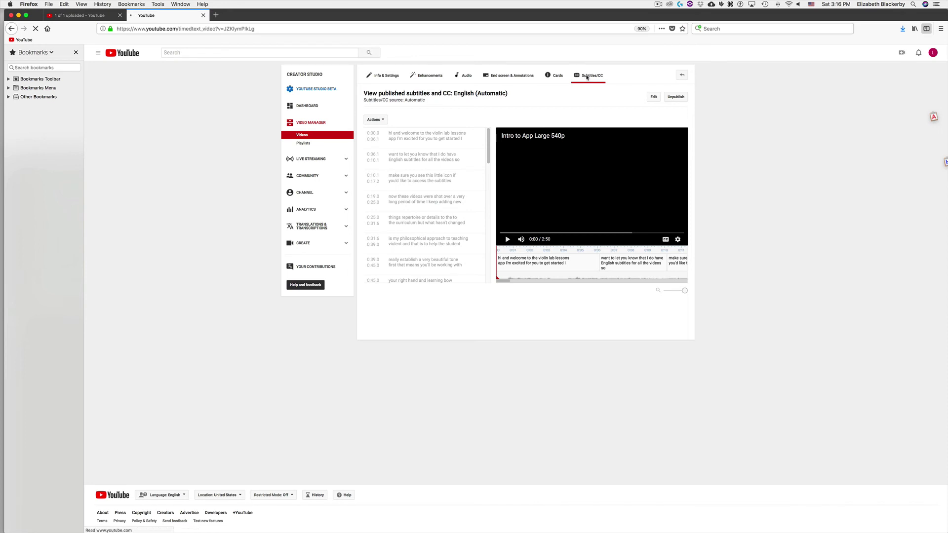
{"action": "left_click", "coordinate": [612, 116]}
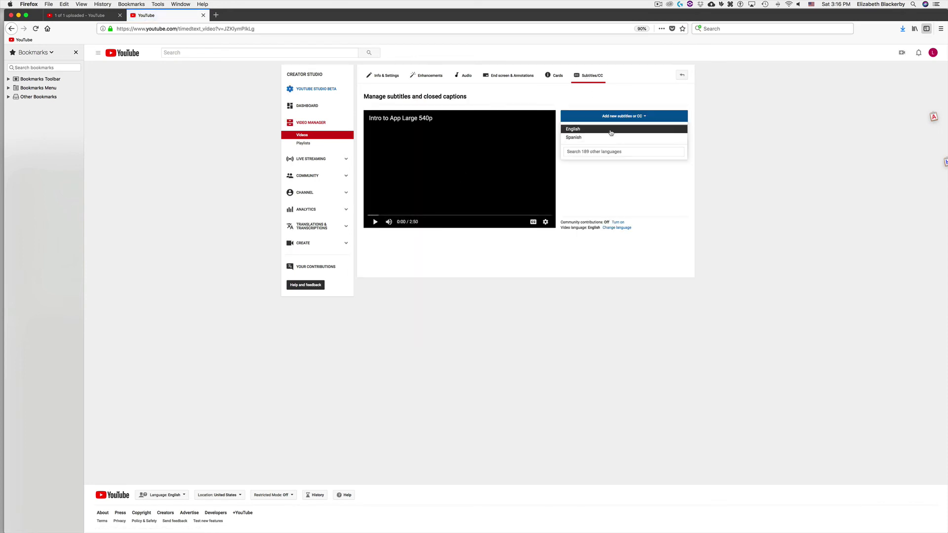
{"action": "left_click", "coordinate": [611, 130]}
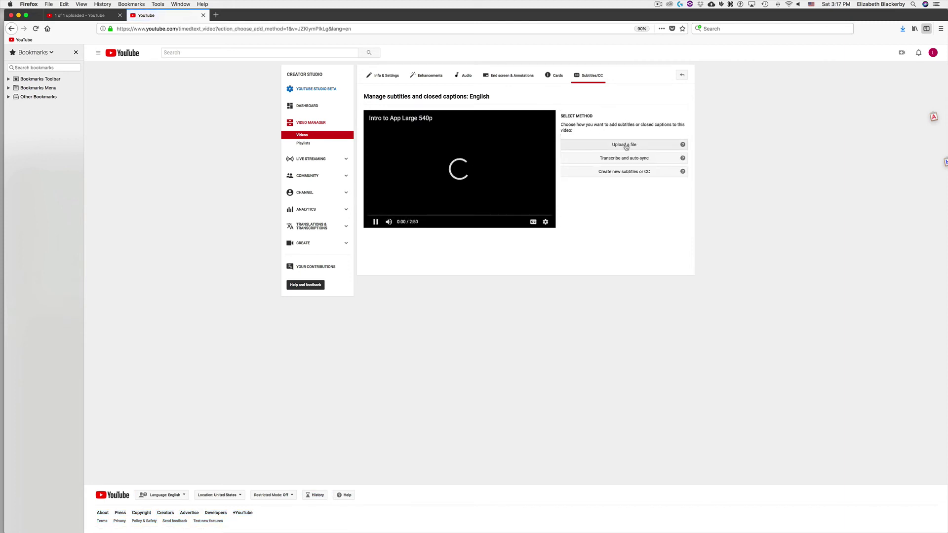
Upload "Intro to app edited.srt" from Downloads as a Transcript file and have its timings set automatically.
{"action": "left_click", "coordinate": [625, 147]}
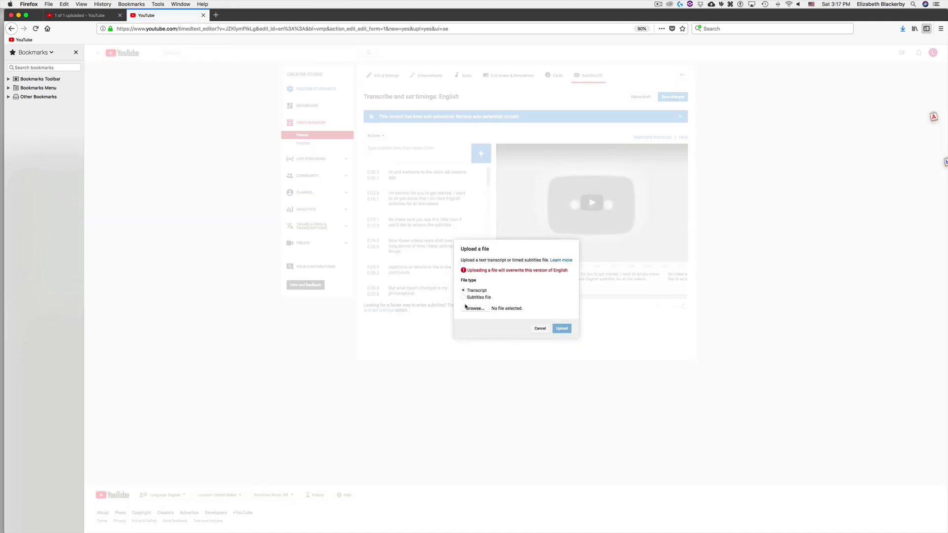
{"action": "left_click", "coordinate": [464, 291]}
{"action": "left_click", "coordinate": [473, 309]}
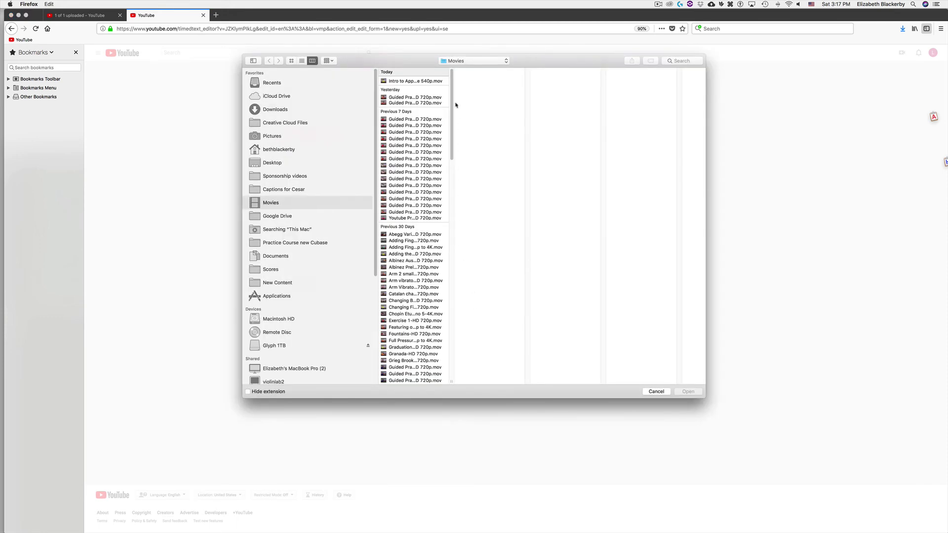
{"action": "left_click", "coordinate": [304, 108]}
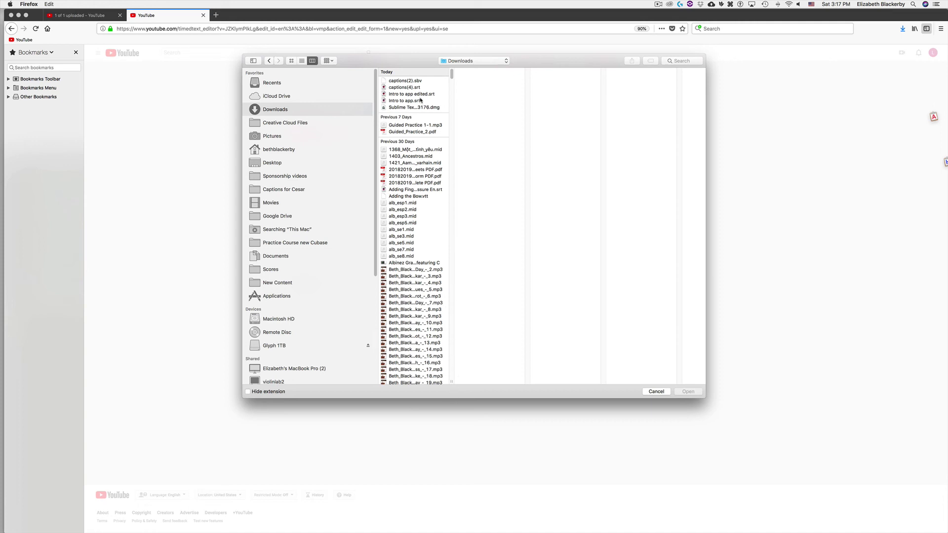
{"action": "left_click", "coordinate": [419, 94]}
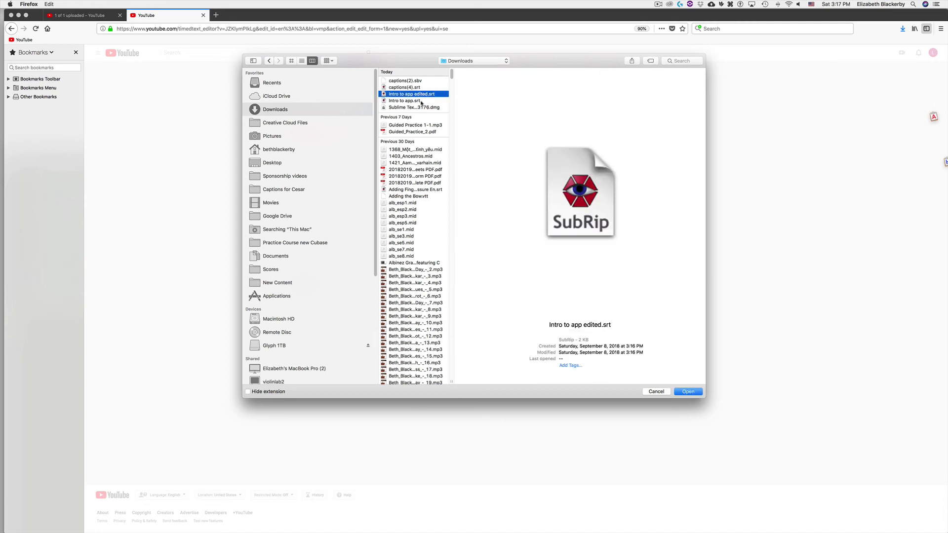
{"action": "left_click", "coordinate": [688, 392]}
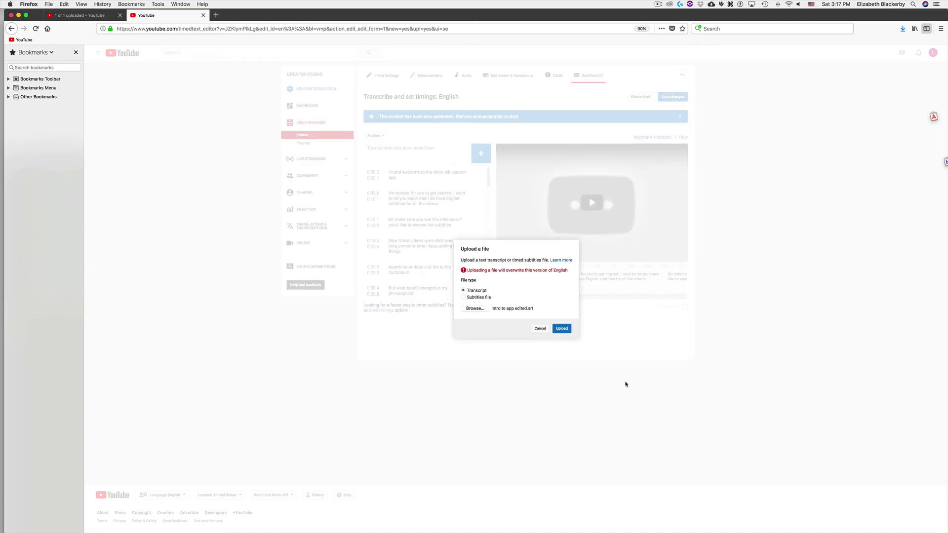
{"action": "left_click", "coordinate": [563, 330]}
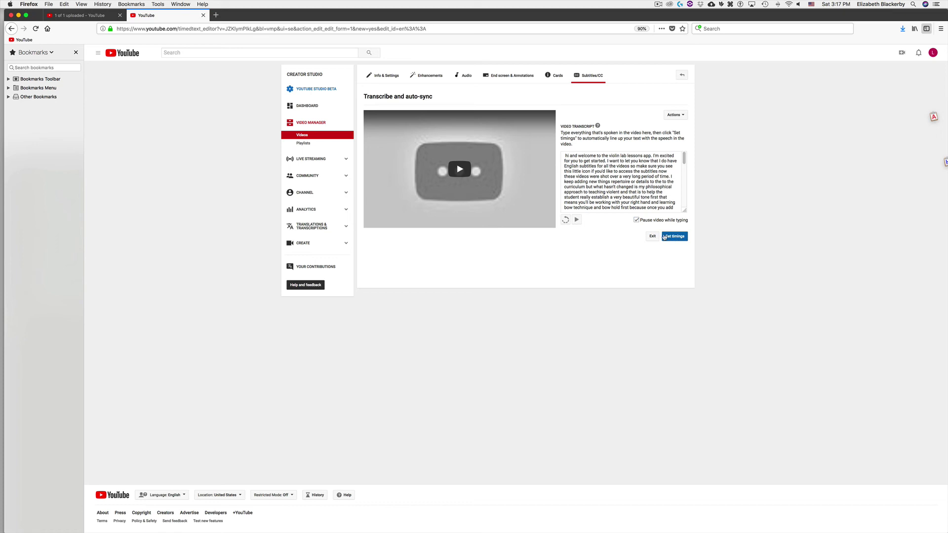
{"action": "left_click", "coordinate": [673, 237]}
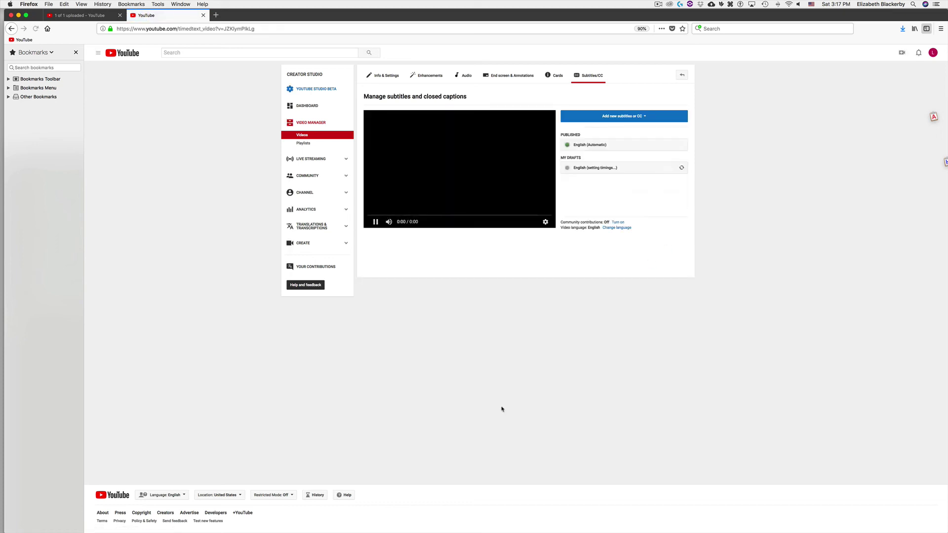
Open the English draft for editing and capitalise the first word of the first caption as "Hi".
{"action": "left_click", "coordinate": [599, 170]}
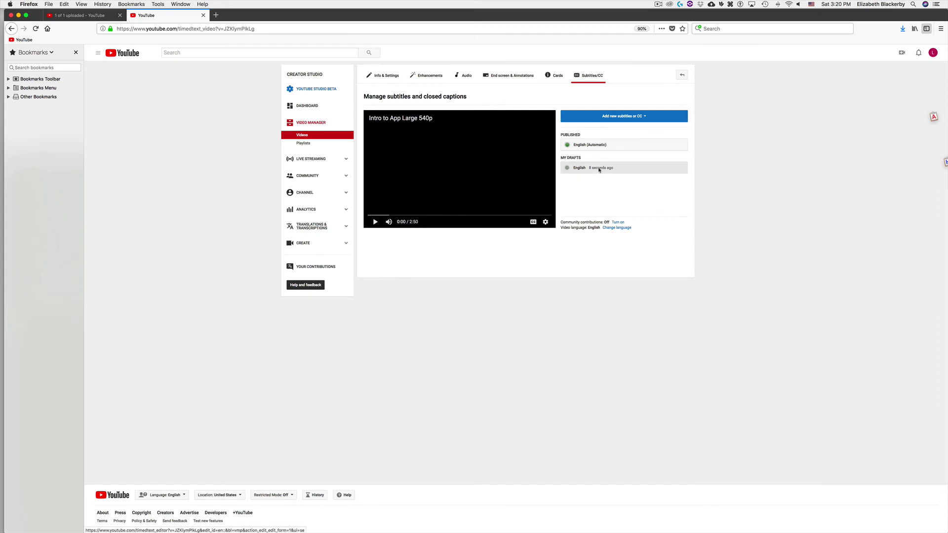
{"action": "left_click", "coordinate": [592, 171]}
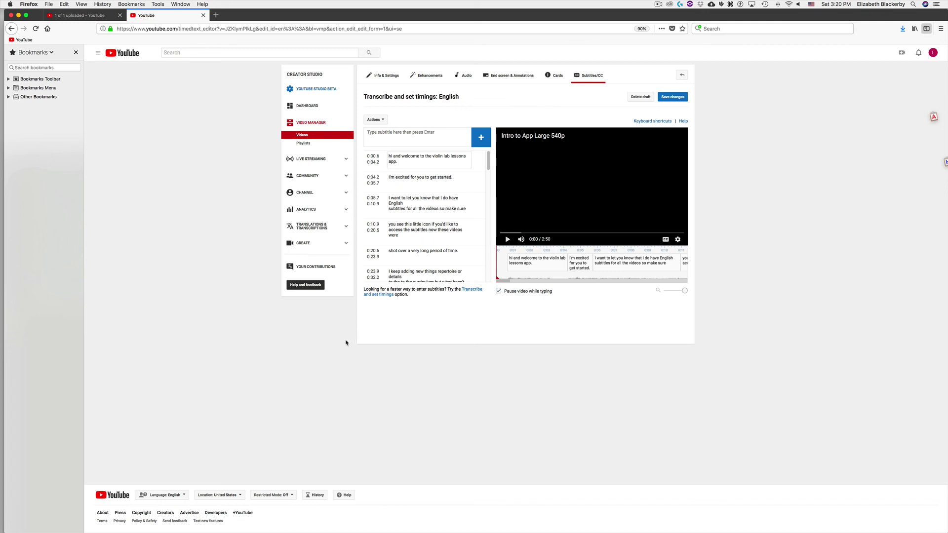
{"action": "double_click", "coordinate": [391, 156]}
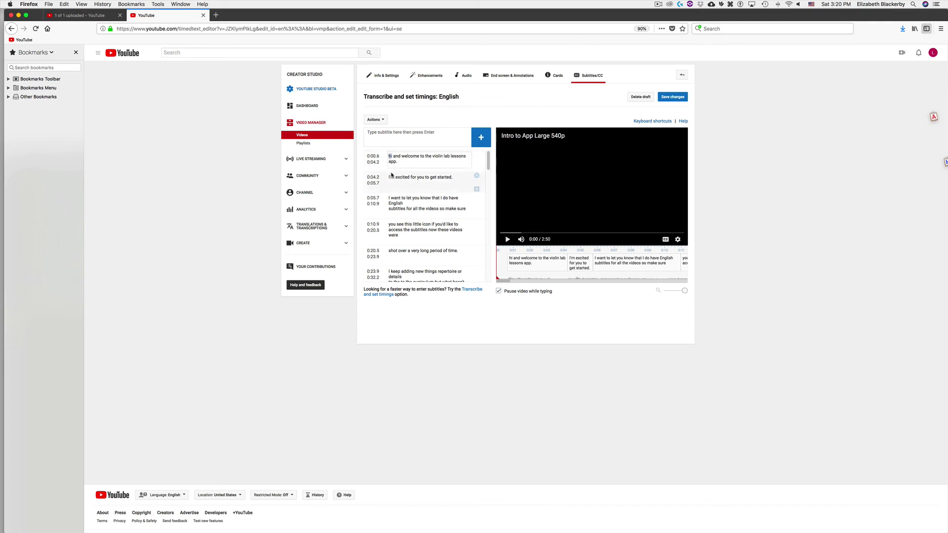
{"action": "type", "text": "Hi"}
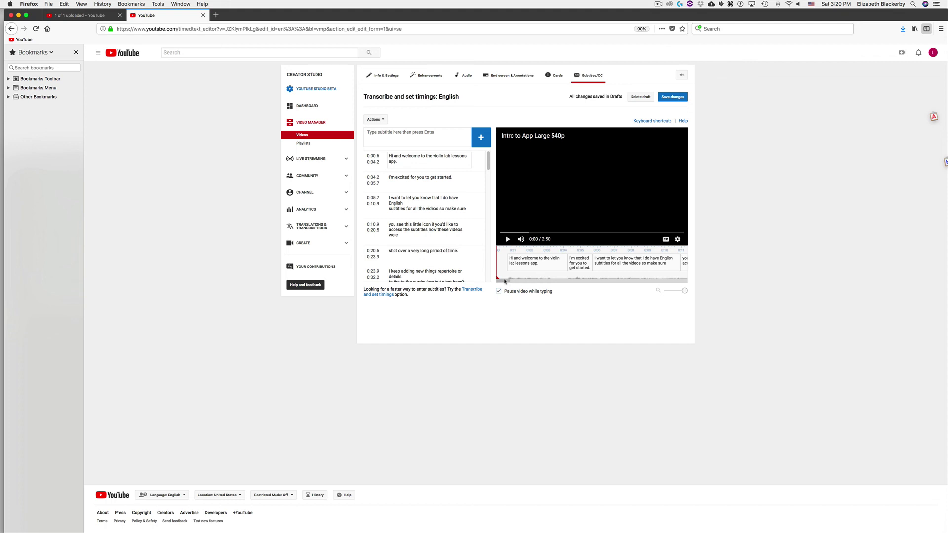
Adjust the edges of the "I'm excited for you to get started." caption on the timeline and start the following caption slightly later.
{"action": "mouse_move", "coordinate": [510, 283]}
{"action": "left_mouse_down"}
{"action": "mouse_move", "coordinate": [660, 284]}
{"action": "mouse_move", "coordinate": [510, 276]}
{"action": "left_mouse_up"}
{"action": "left_click_drag", "start_coordinate": [595, 263], "coordinate": [592, 263]}
{"action": "left_click_drag", "start_coordinate": [568, 262], "coordinate": [565, 262]}
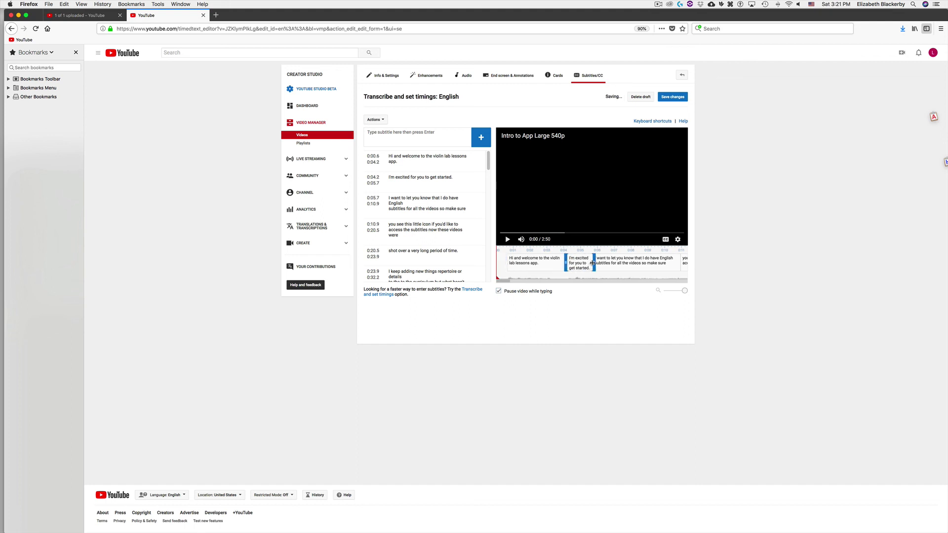
{"action": "left_click_drag", "start_coordinate": [597, 262], "coordinate": [601, 262]}
Merge the short "bow arm." caption into the preceding caption and save the subtitle changes.
{"action": "left_click_drag", "start_coordinate": [489, 158], "coordinate": [488, 200]}
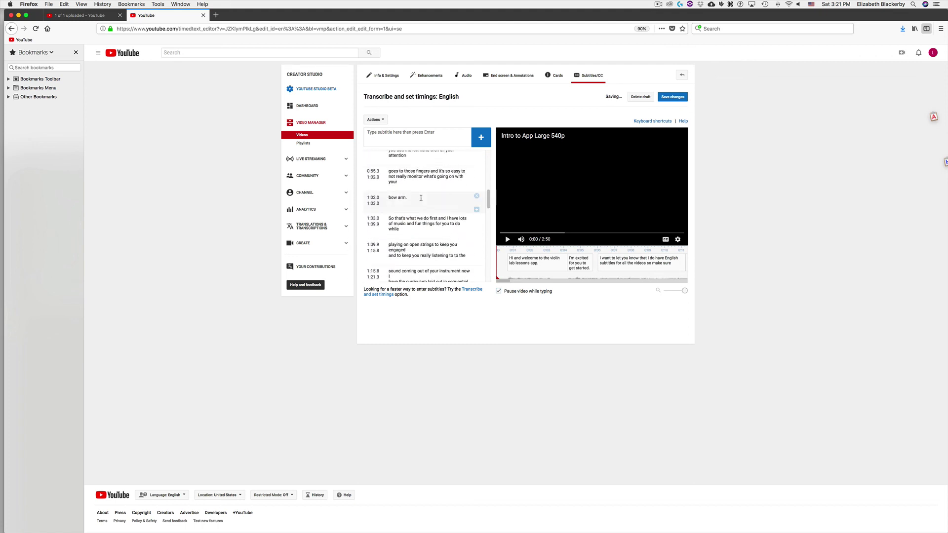
{"action": "left_click", "coordinate": [393, 200]}
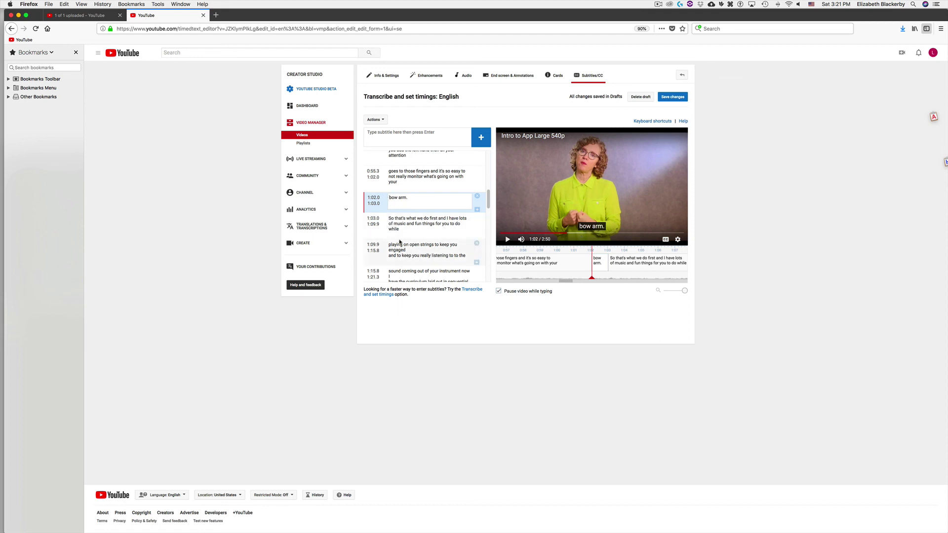
{"action": "key", "text": "BackSpace"}
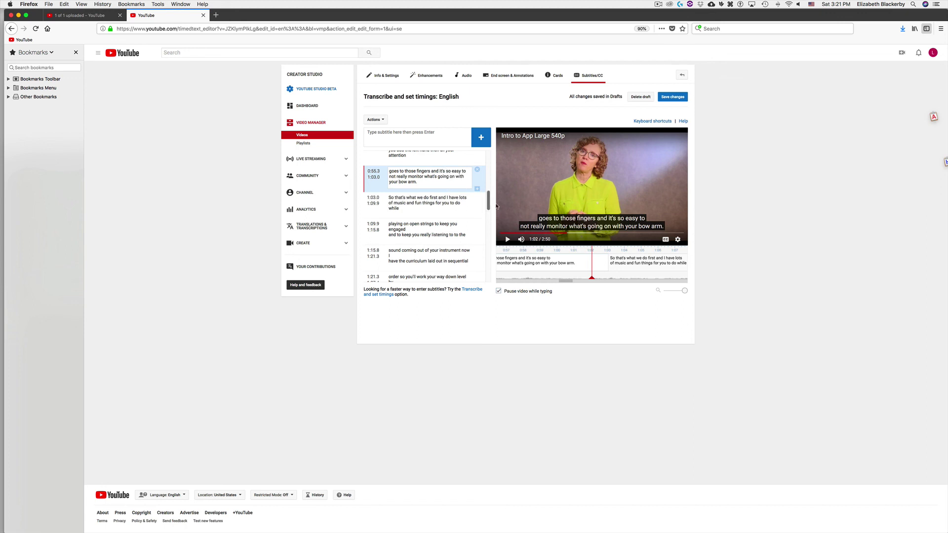
{"action": "scroll", "coordinate": [488, 205], "scroll_direction": "down", "scroll_amount": 2}
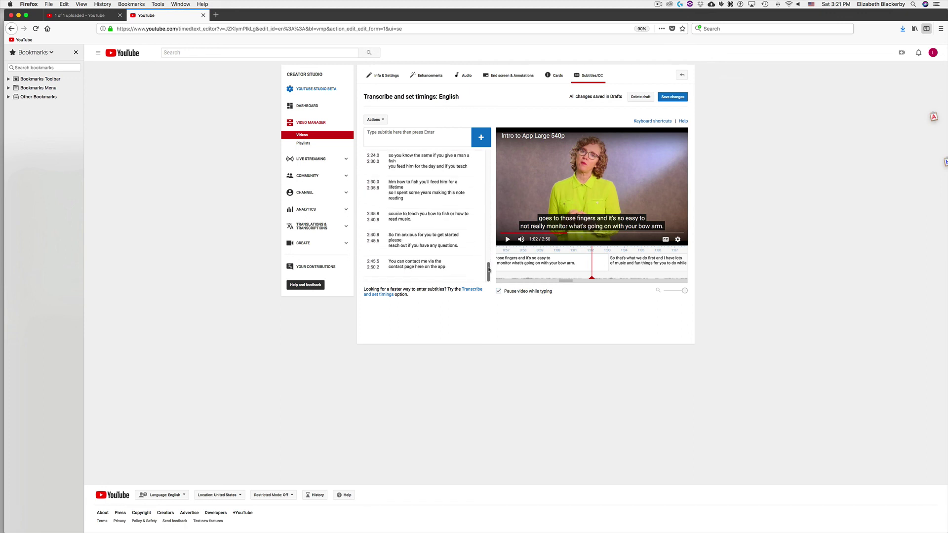
{"action": "left_click", "coordinate": [675, 97]}
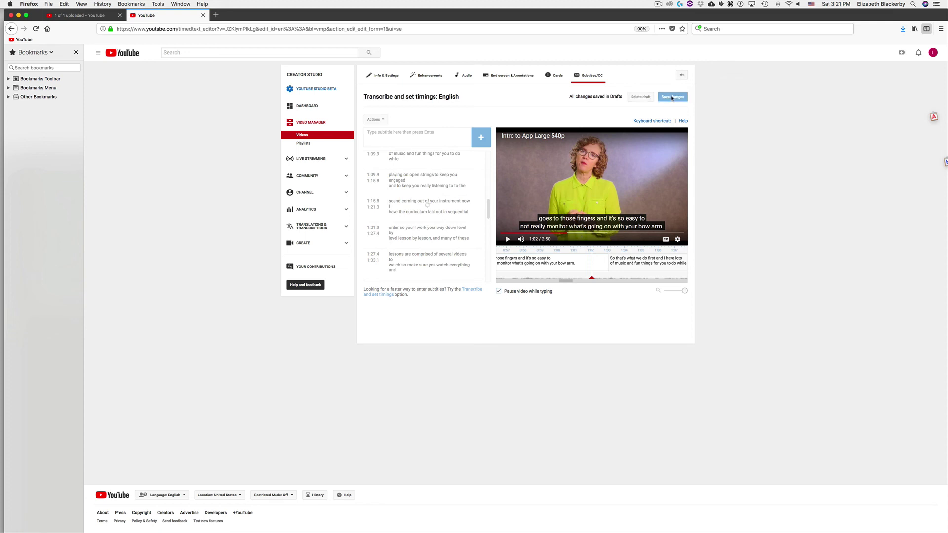